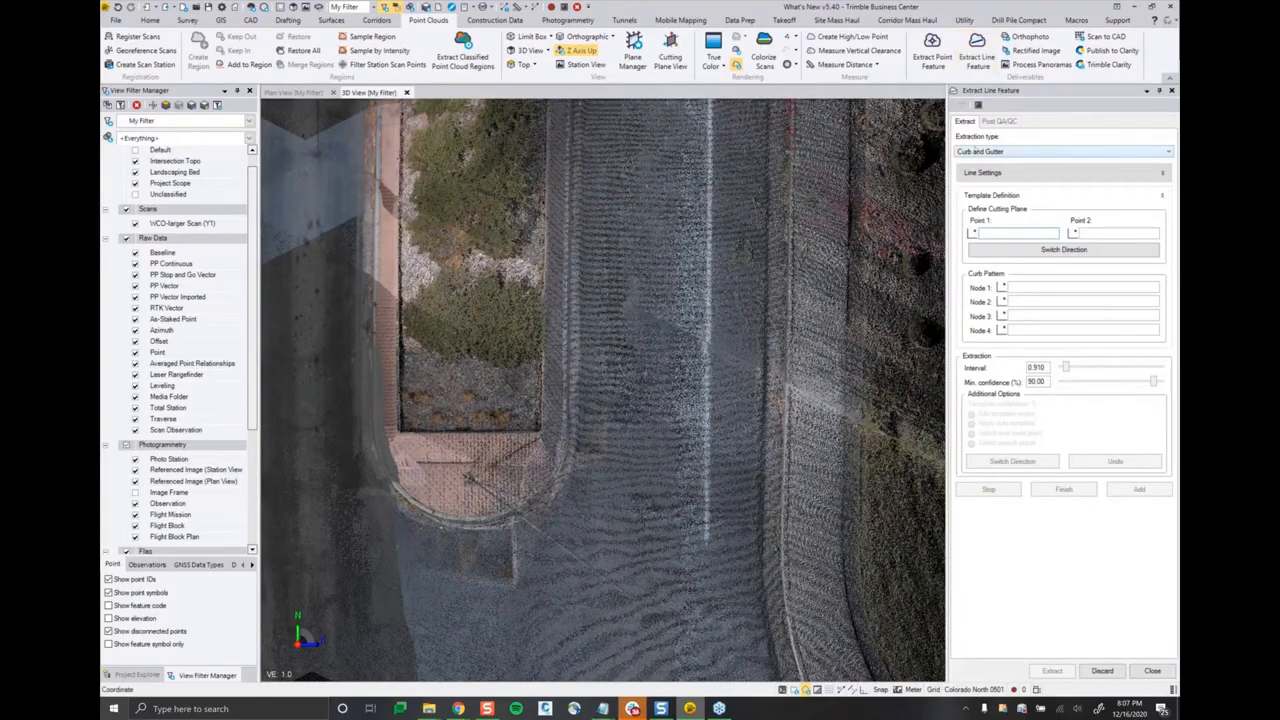
Step: Review the extraction type and the line settings for name, layer, line style and color
click(975, 152)
click(980, 173)
click(1051, 177)
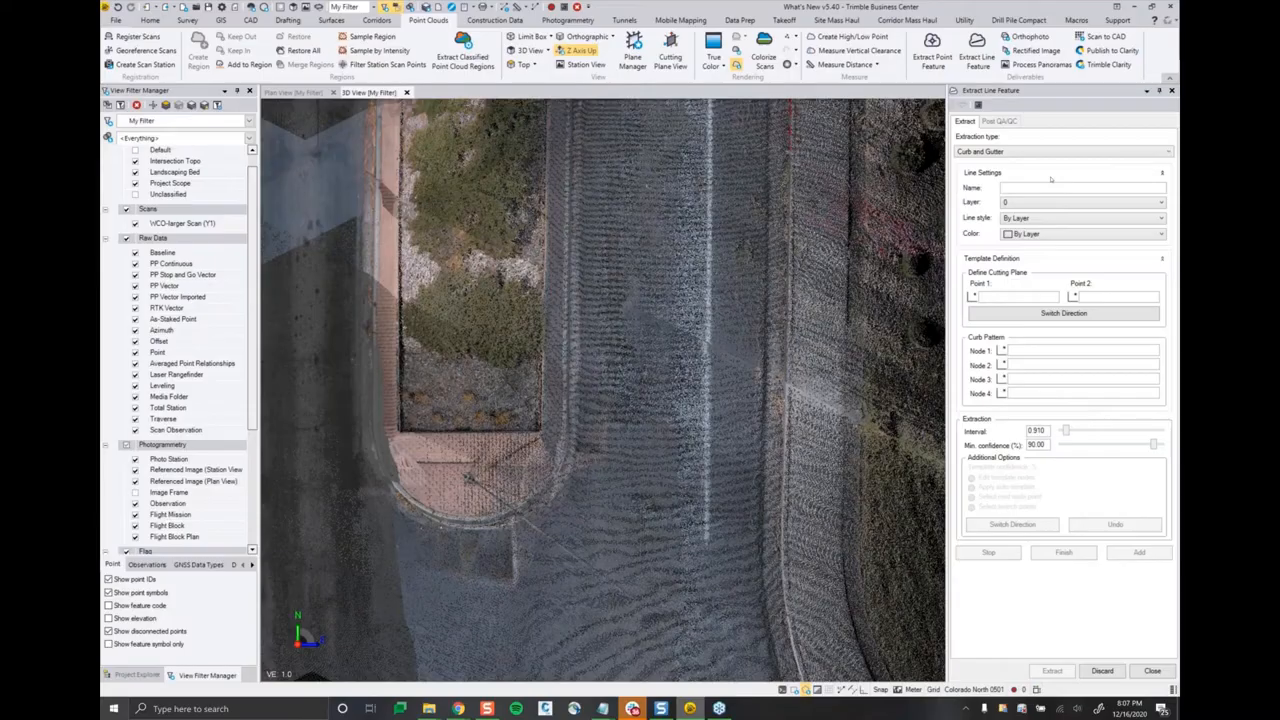
click(1052, 174)
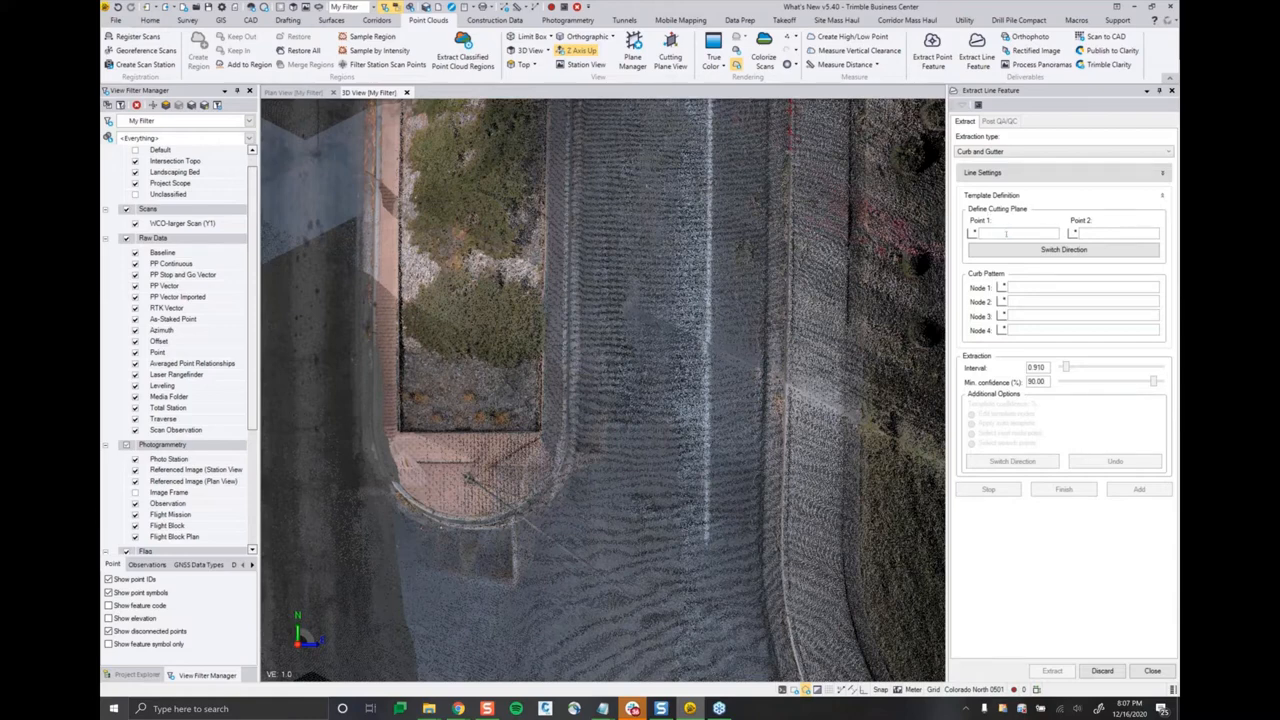
Step: Define the curb's cutting plane with two points, from inside the median planting bed across the curb onto the road
click(1003, 234)
scroll(562, 455, up, 2)
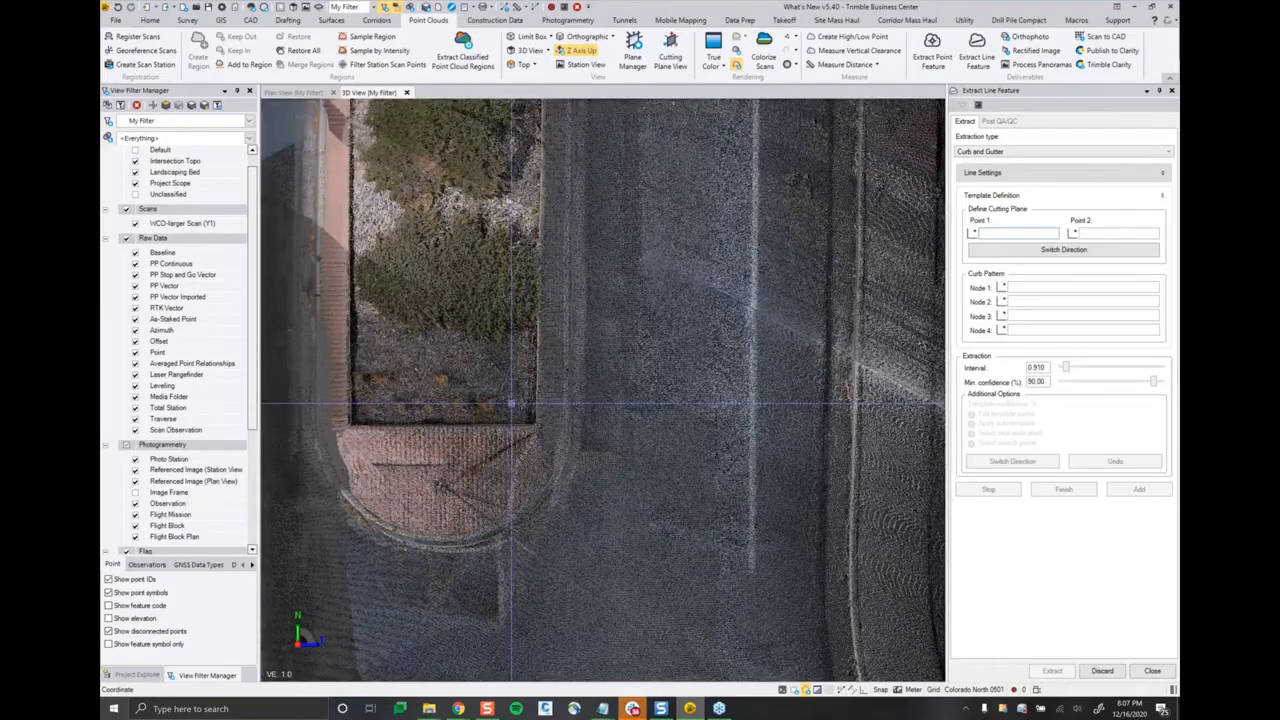
click(511, 404)
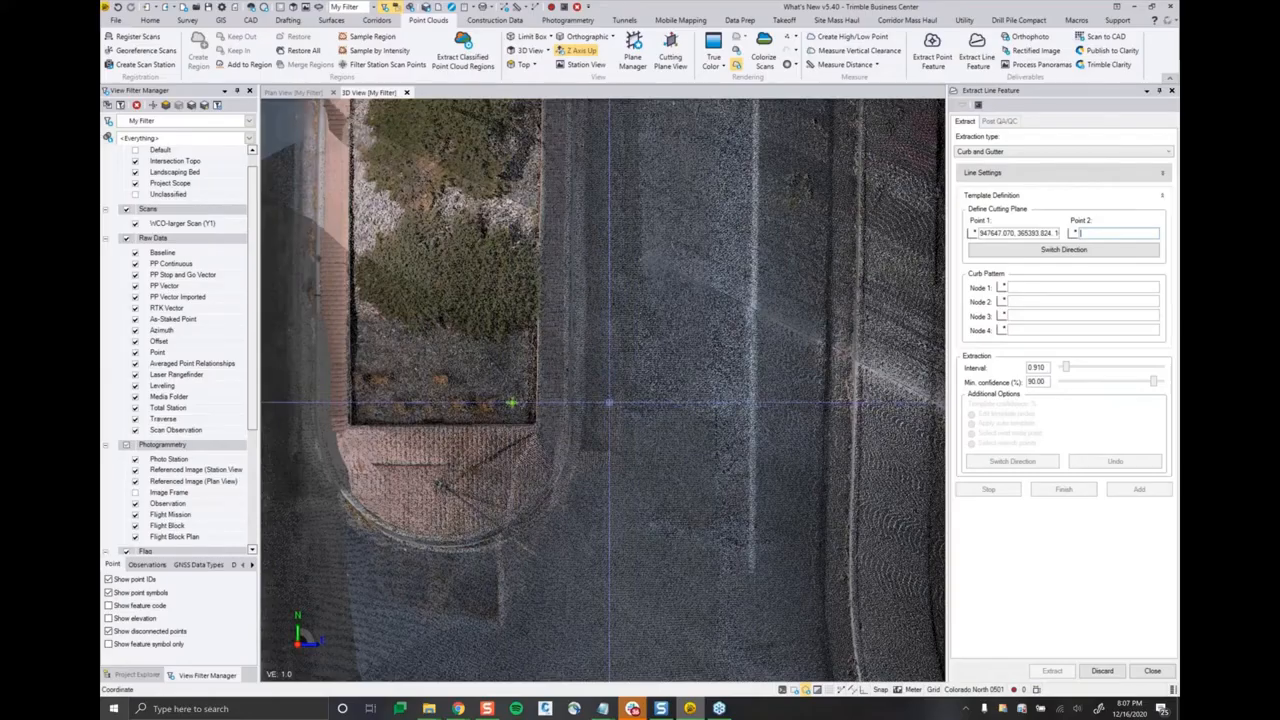
click(609, 403)
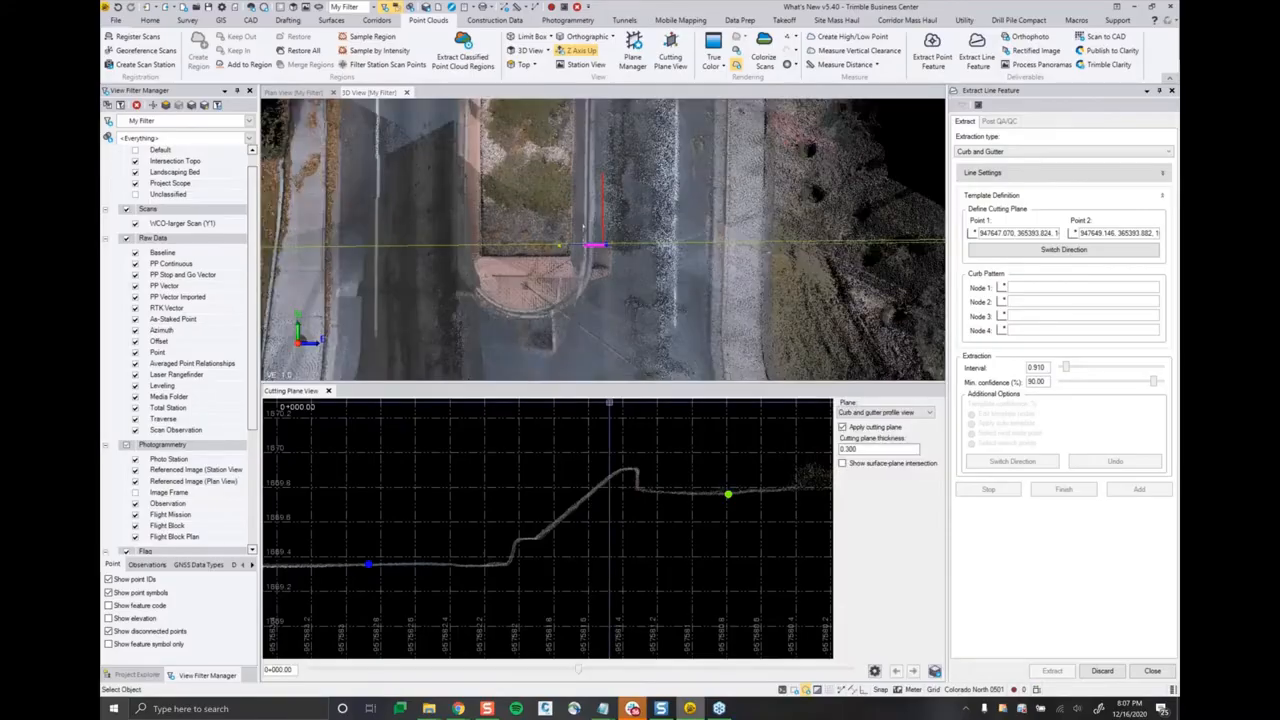
Step: Place the four curb pattern nodes on the profile: back of curb, top of curb face, bottom of curb face, and gutter edge
scroll(607, 512, up, 2)
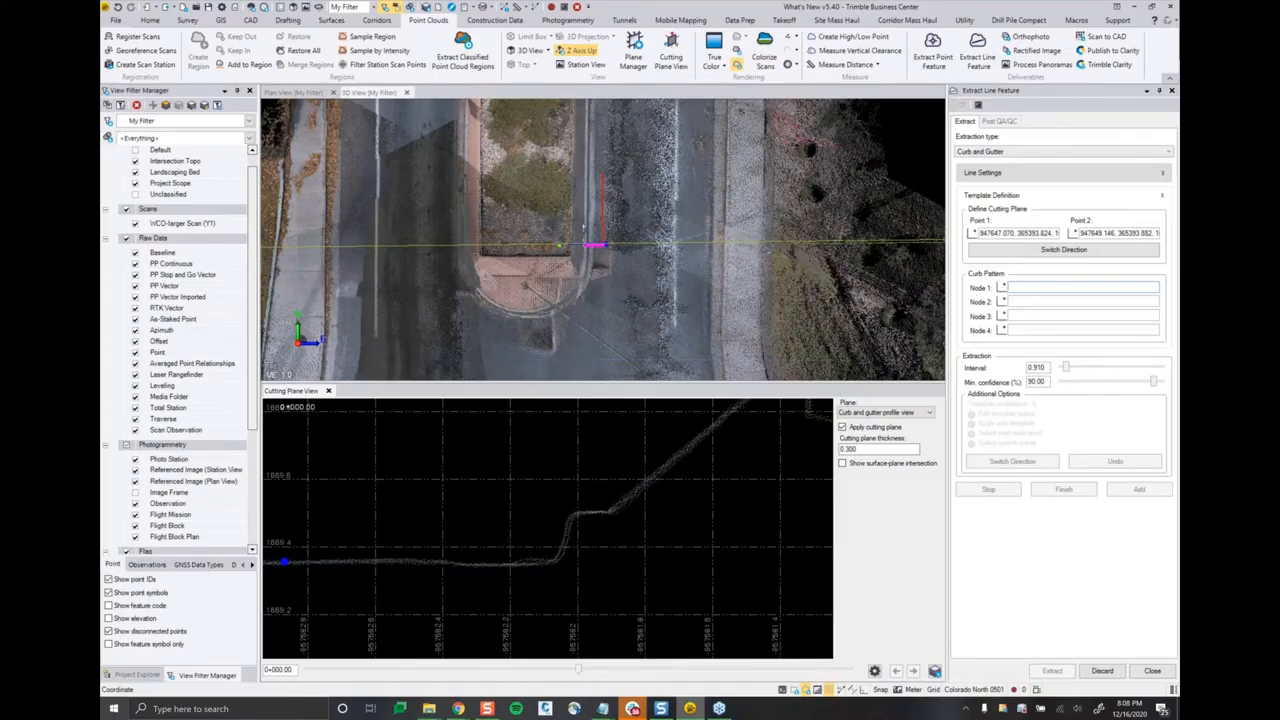
scroll(496, 531, up, 2)
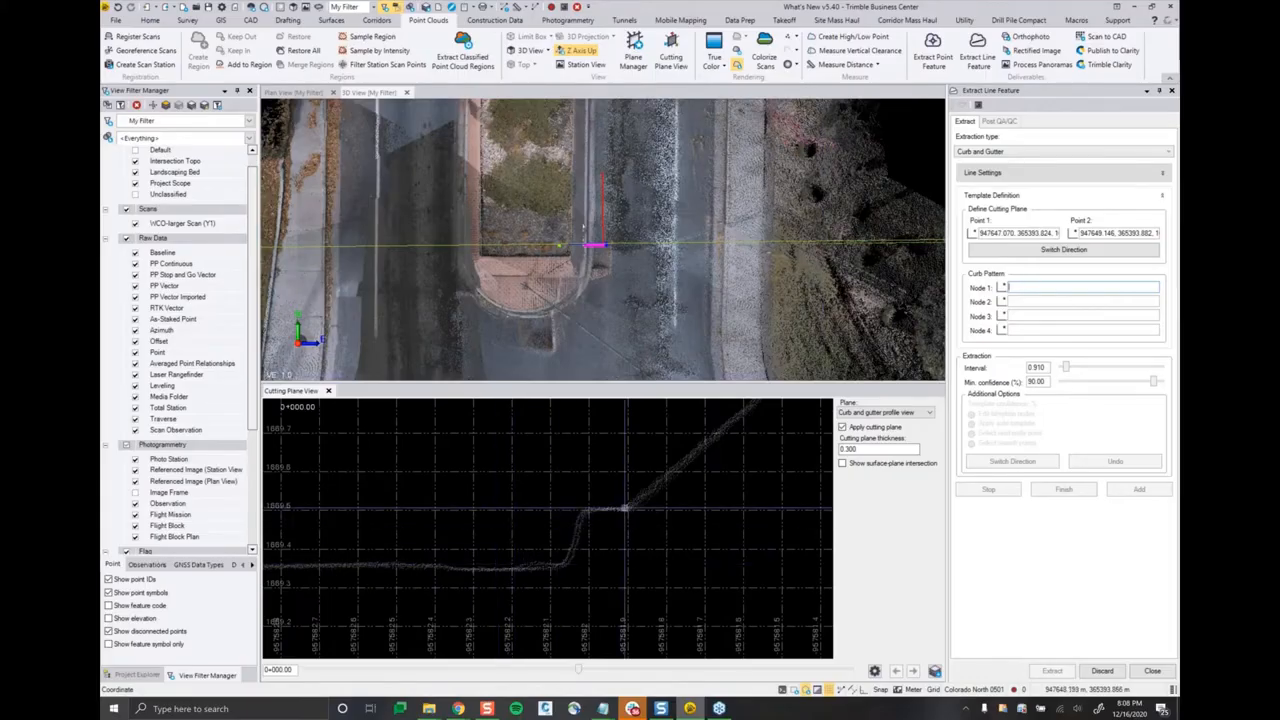
click(623, 509)
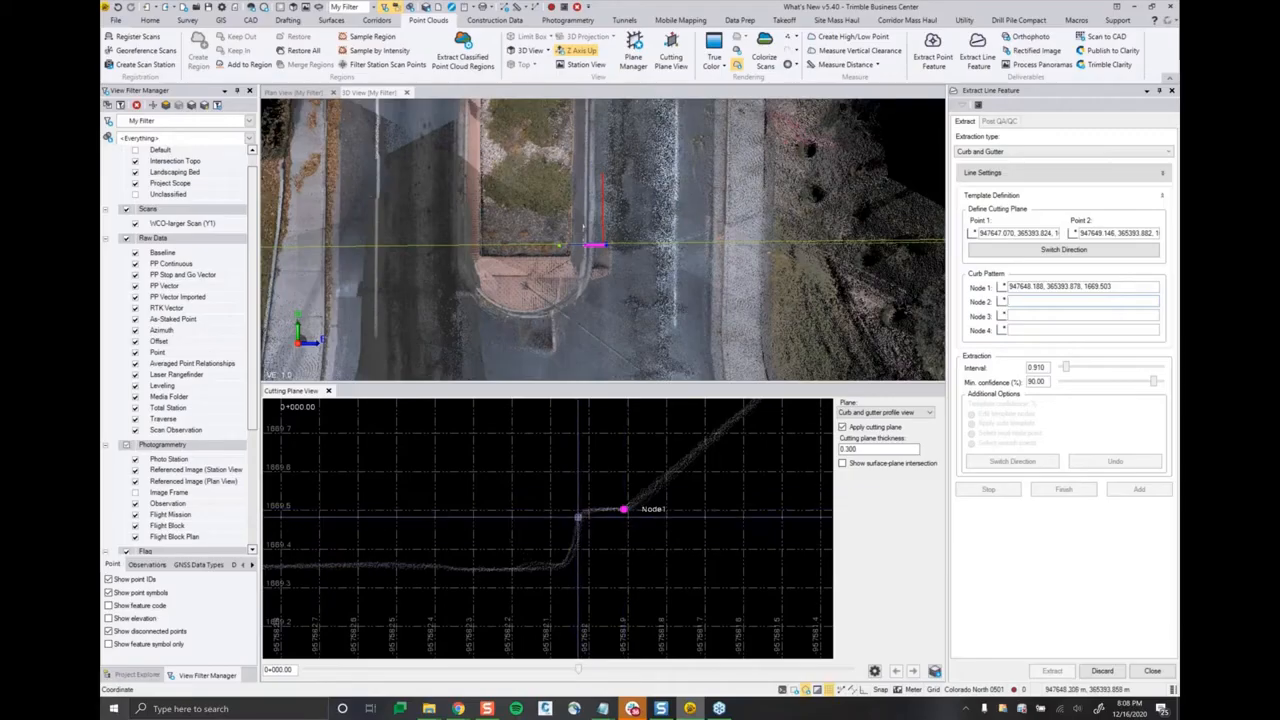
click(583, 512)
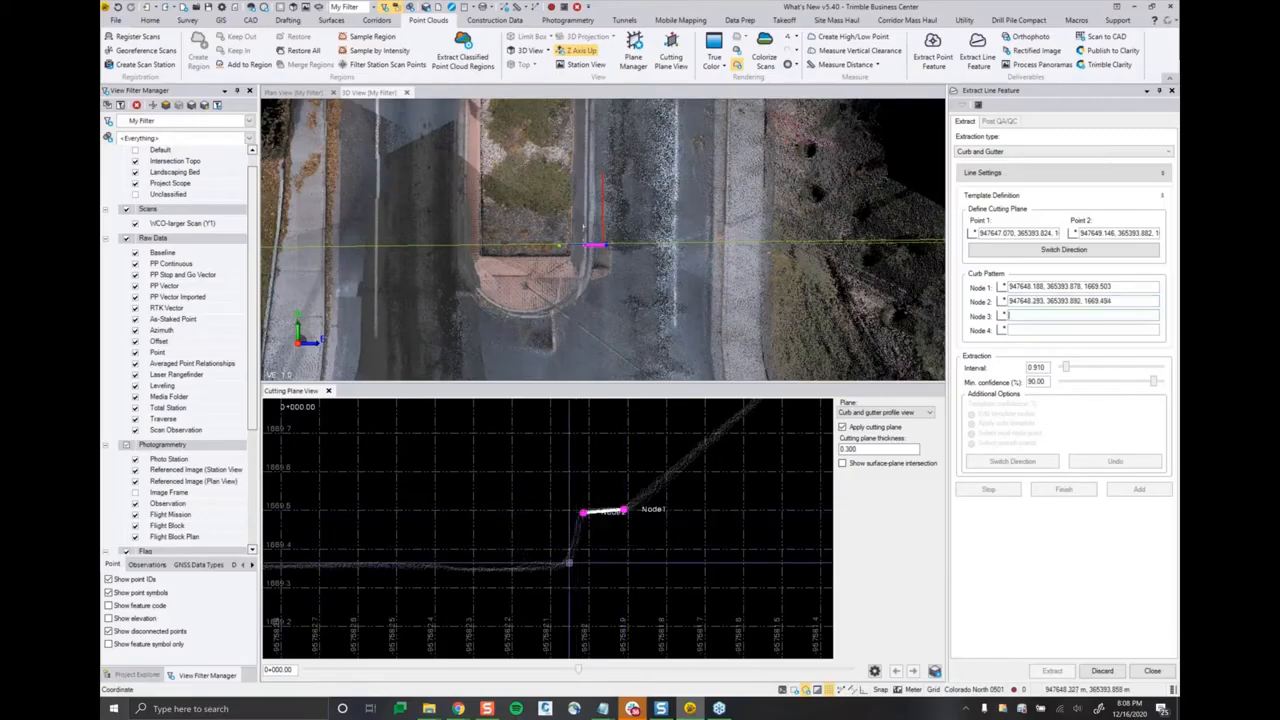
click(561, 566)
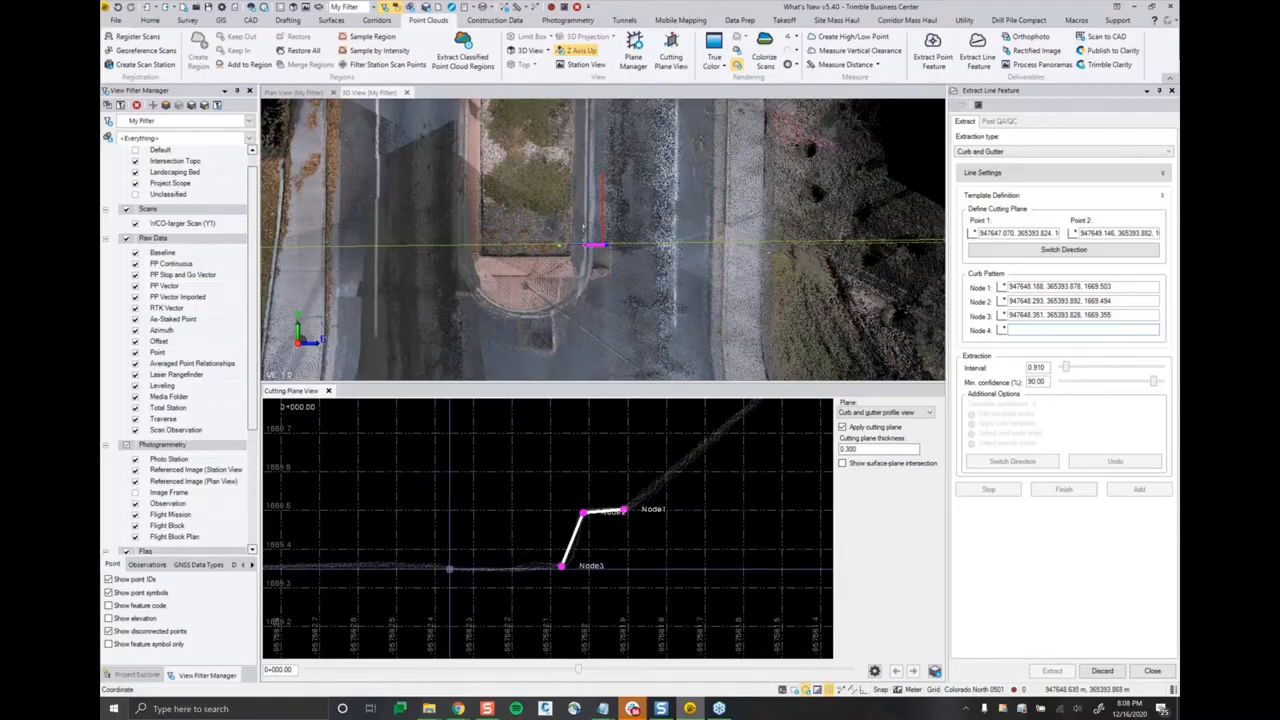
click(453, 569)
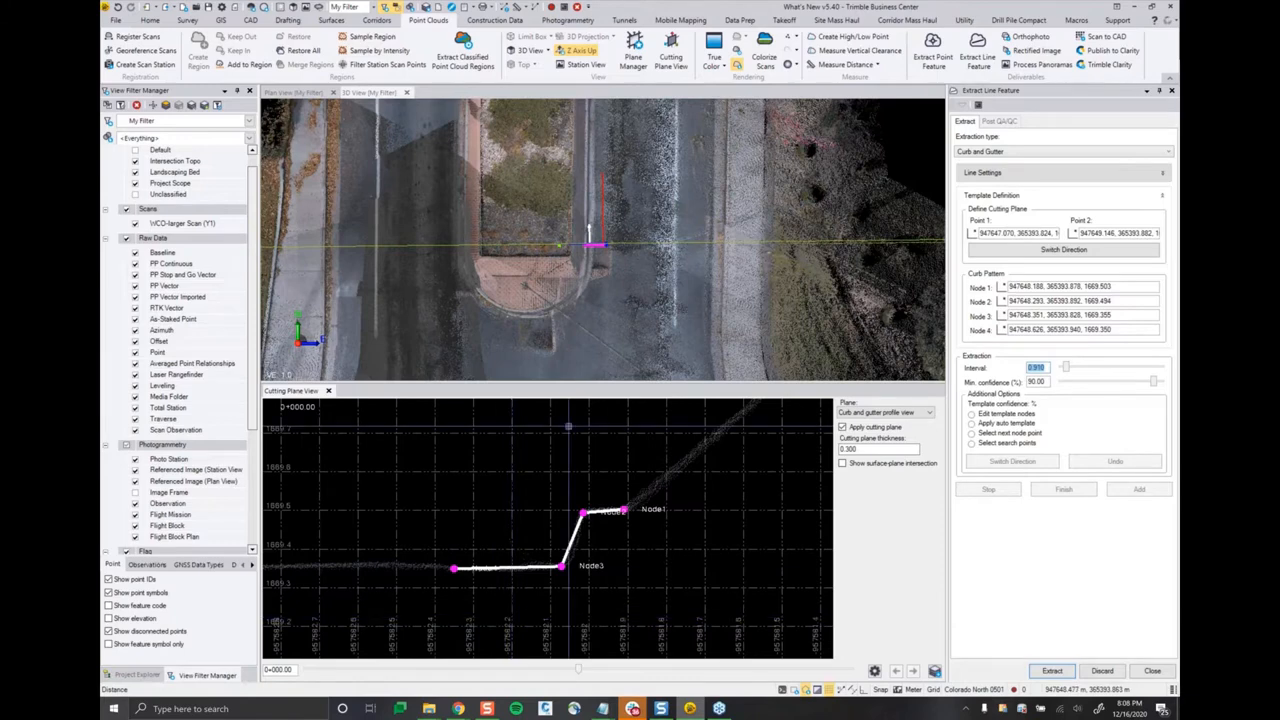
Step: Check the extraction direction arrow in 3D, reverse the cutting plane's direction, and restore it
scroll(591, 247, up, 8)
middle_drag(588, 255, 557, 227)
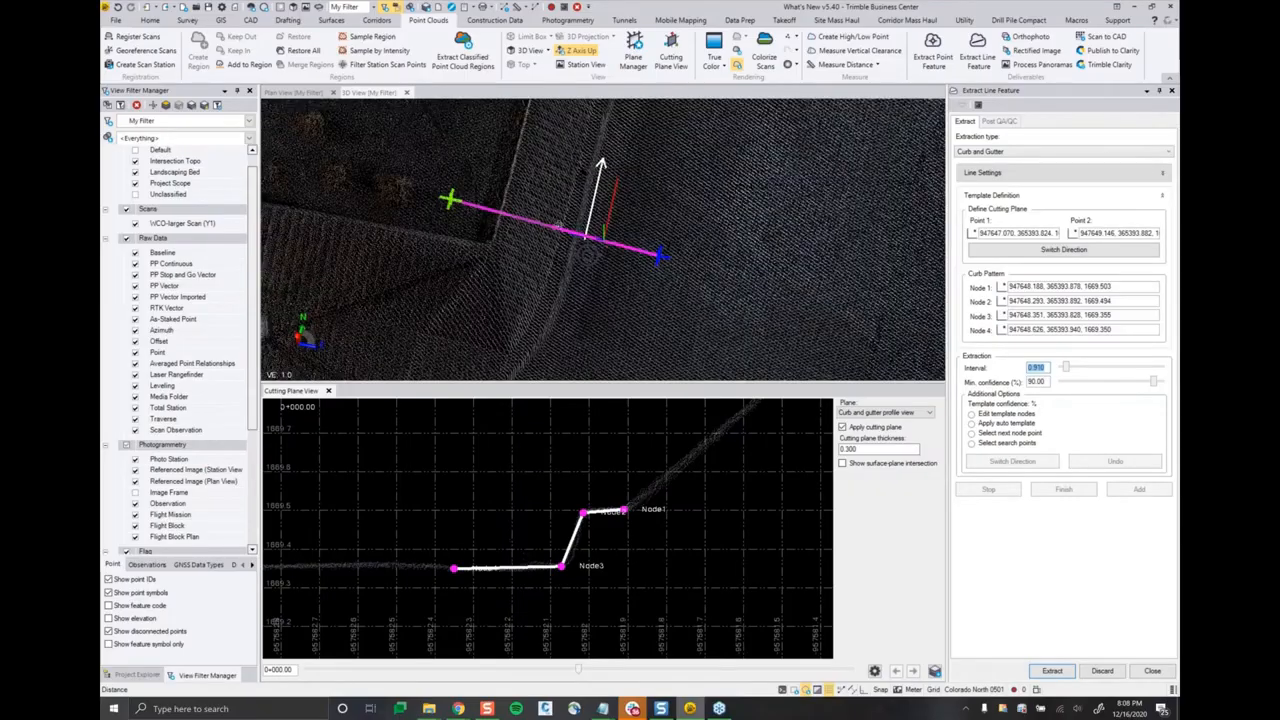
scroll(557, 227, up, 5)
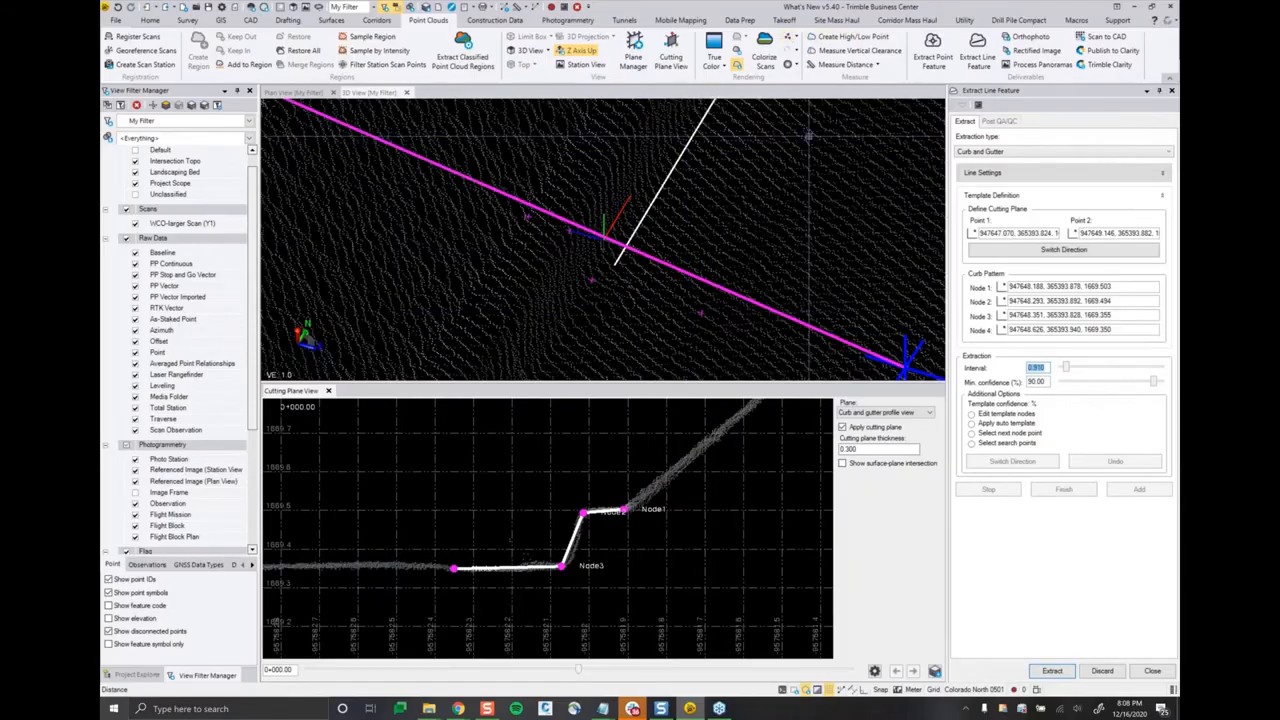
scroll(491, 235, down, 2)
right_drag(597, 296, 598, 298)
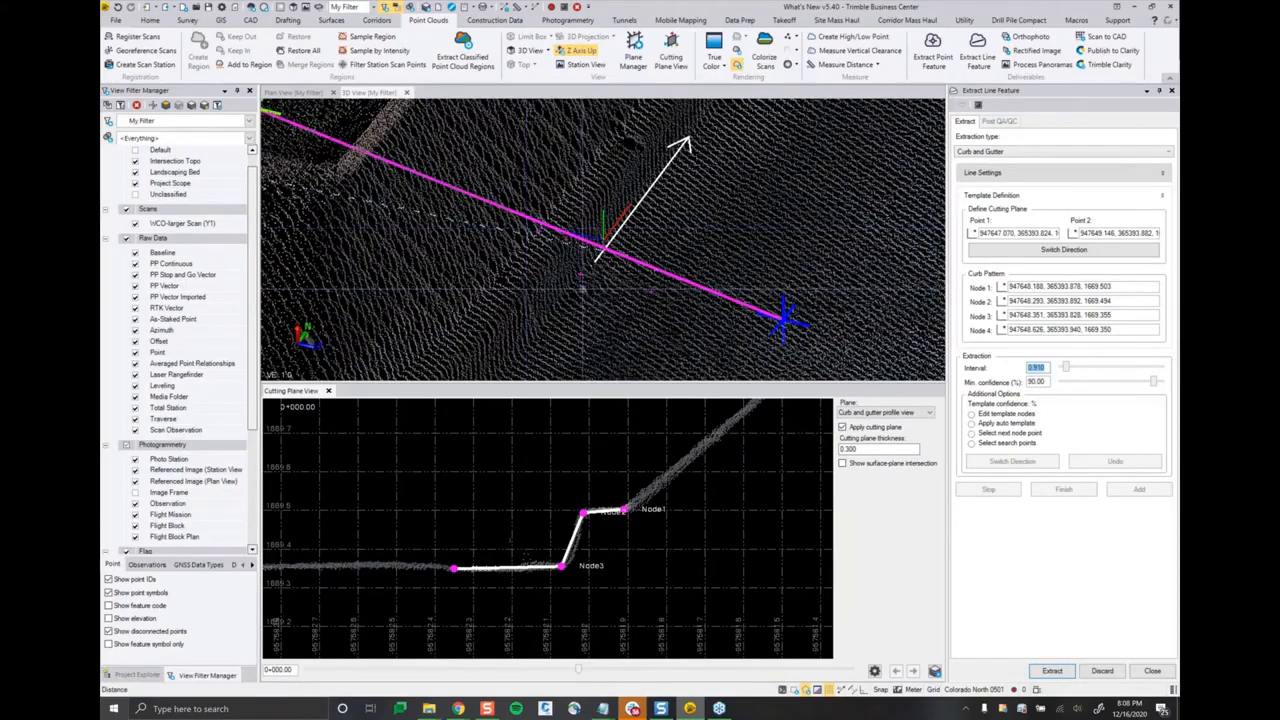
scroll(650, 307, down, 2)
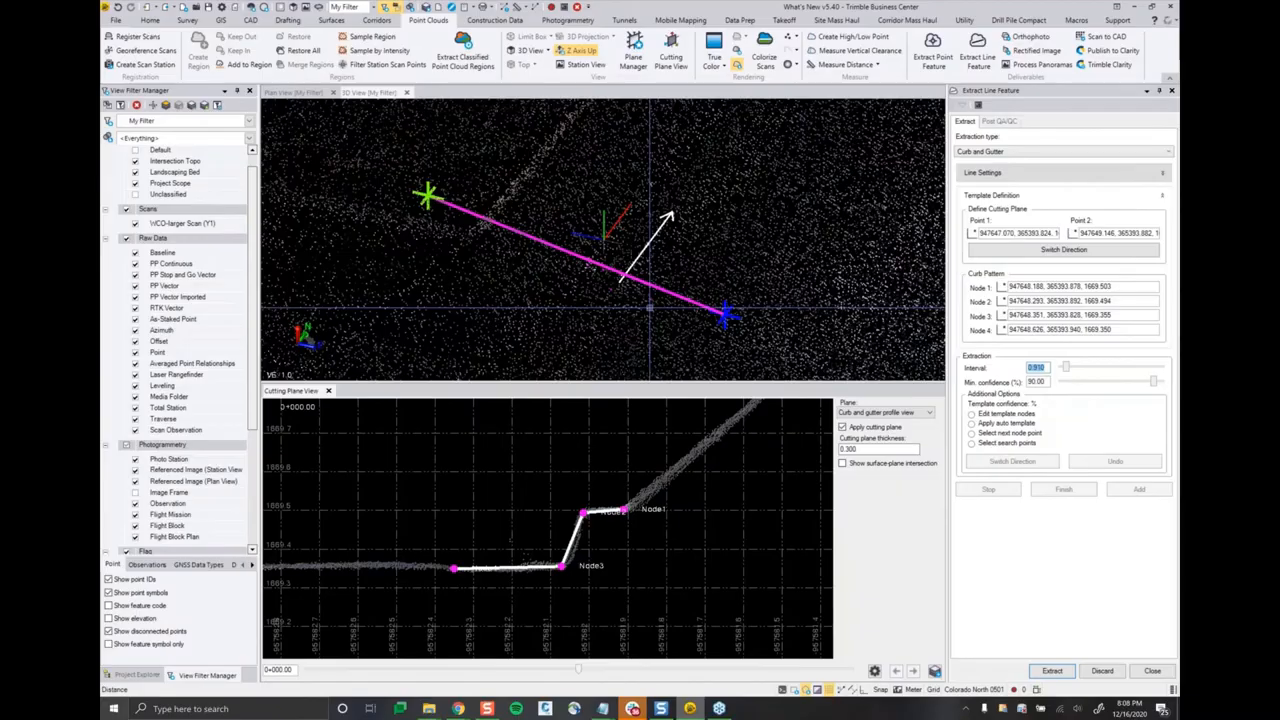
scroll(650, 307, down, 1)
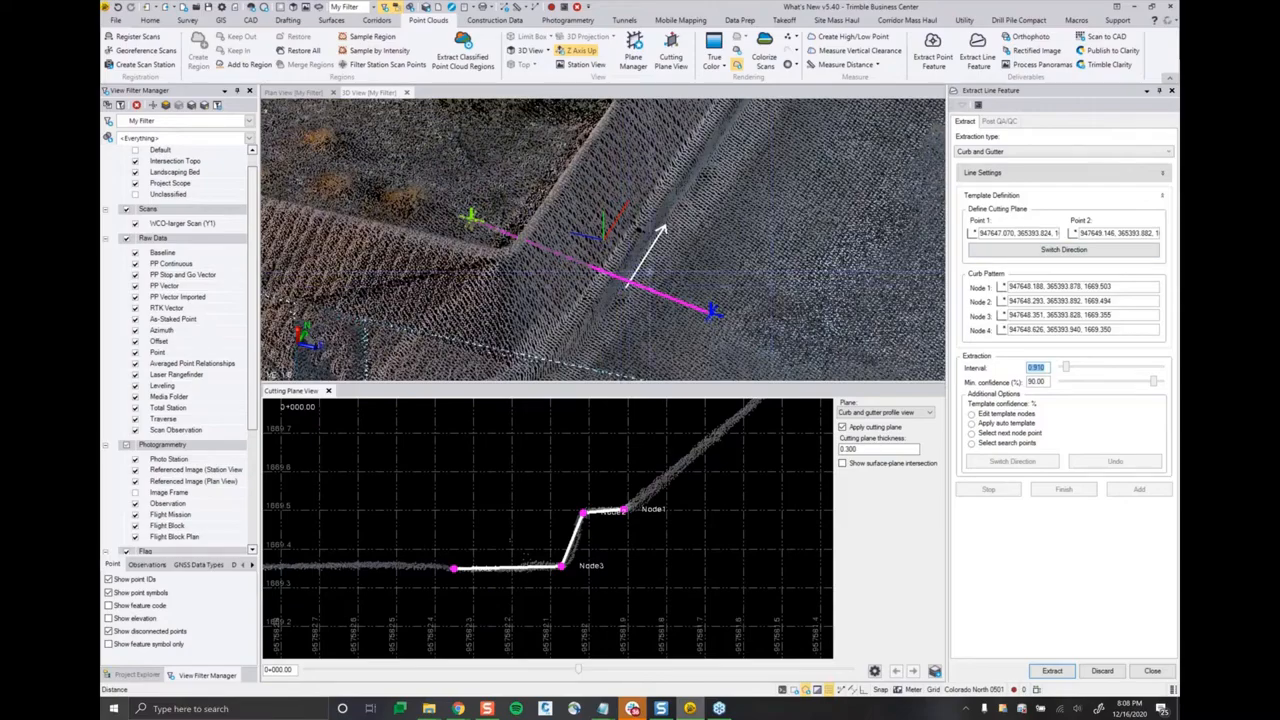
click(1090, 255)
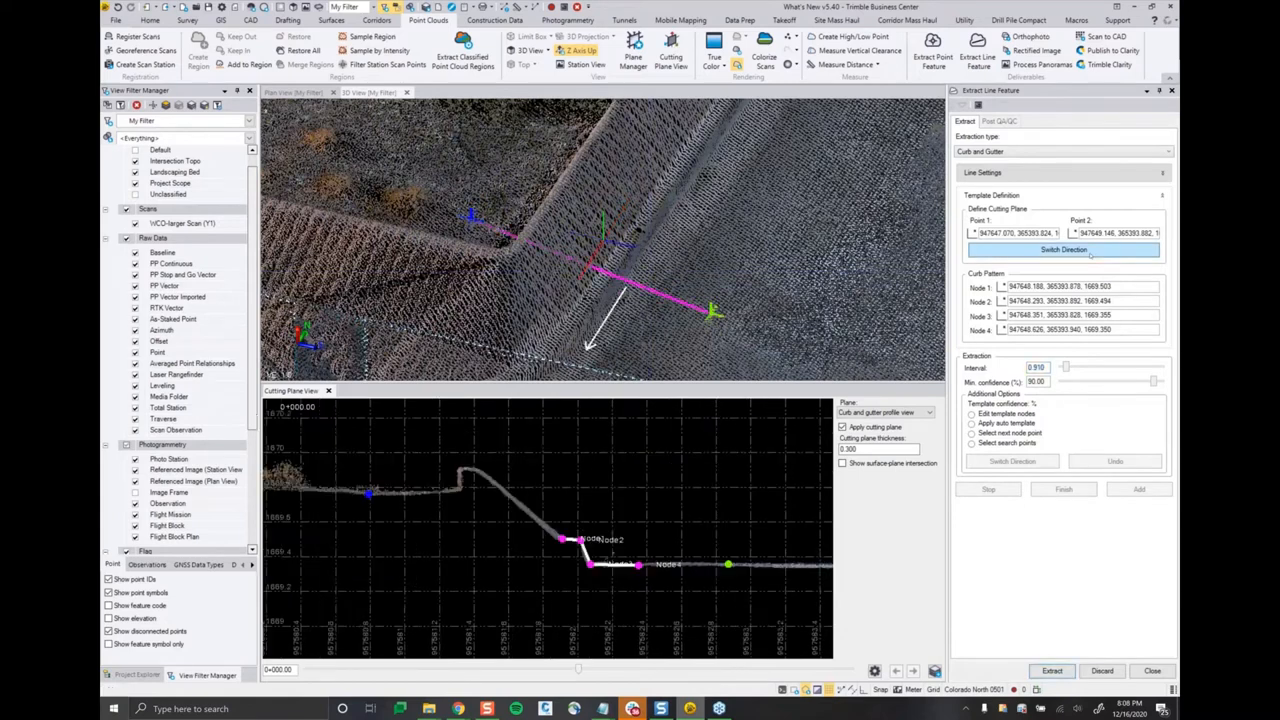
click(1091, 256)
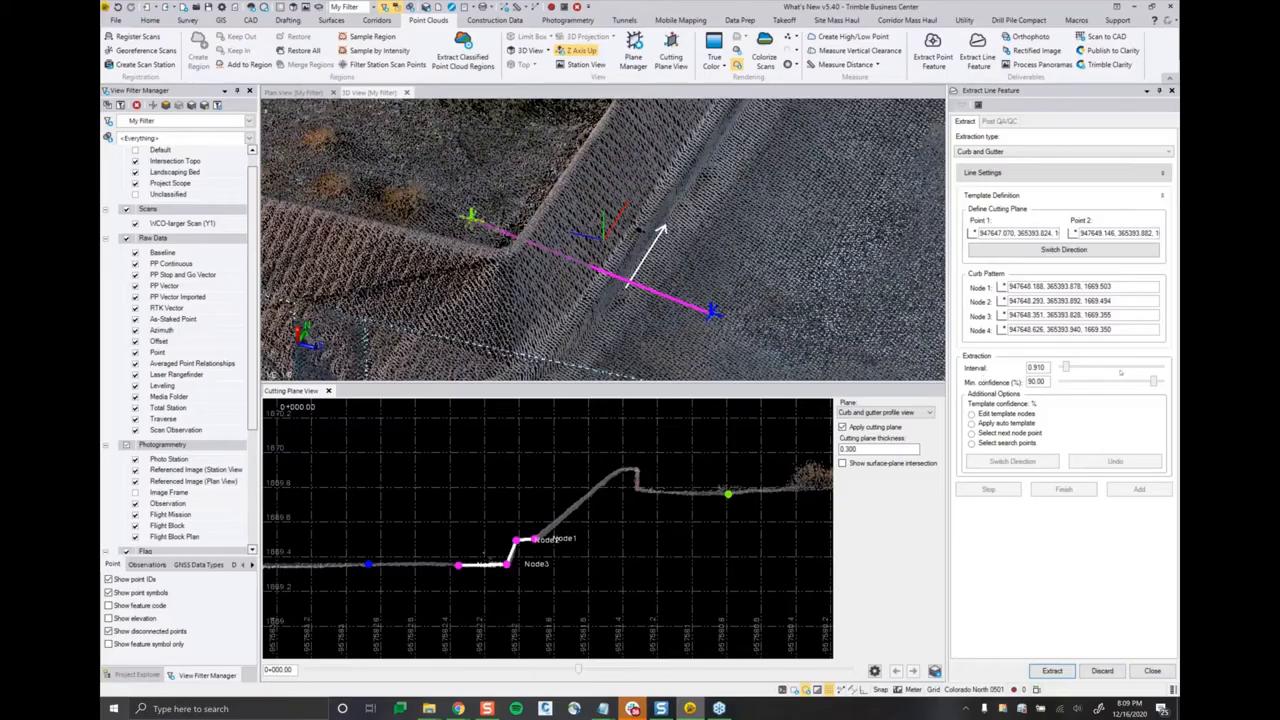
Step: Set the extraction interval to 4
drag(1066, 368, 1085, 367)
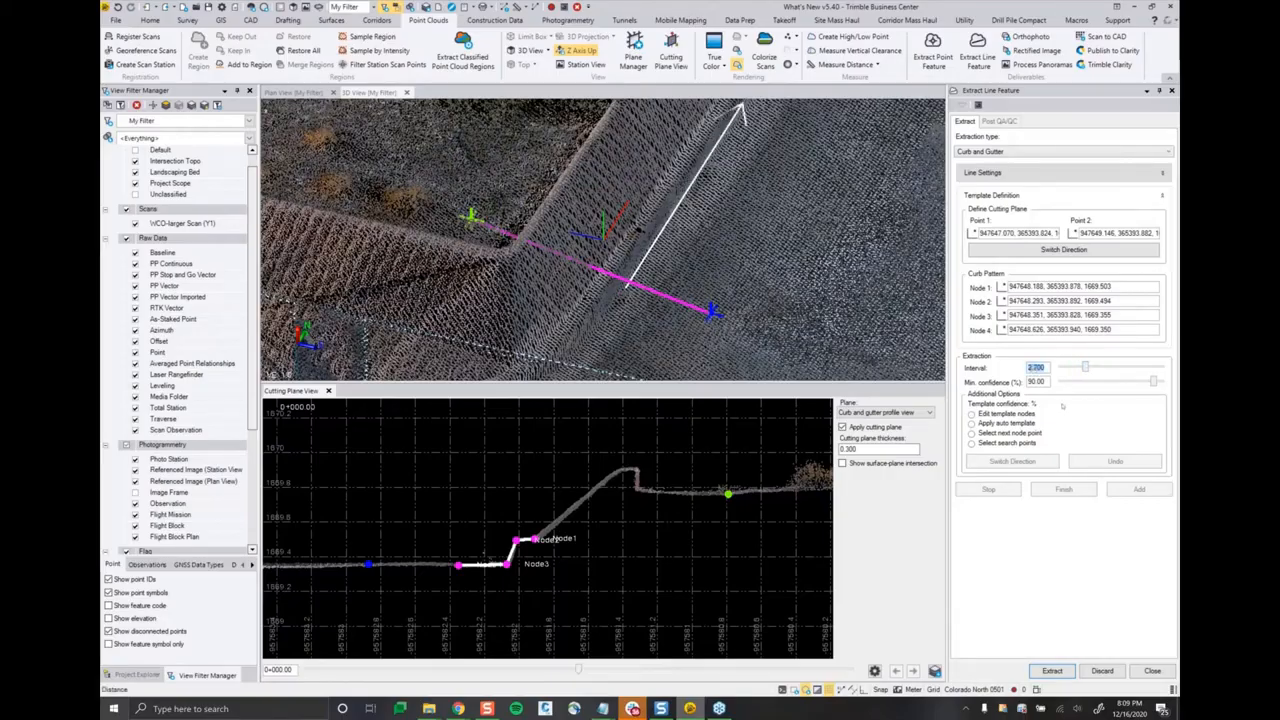
text(4)
key(Return)
Step: Extract the curb and gutter lines along the road side of the median
scroll(583, 322, down, 1)
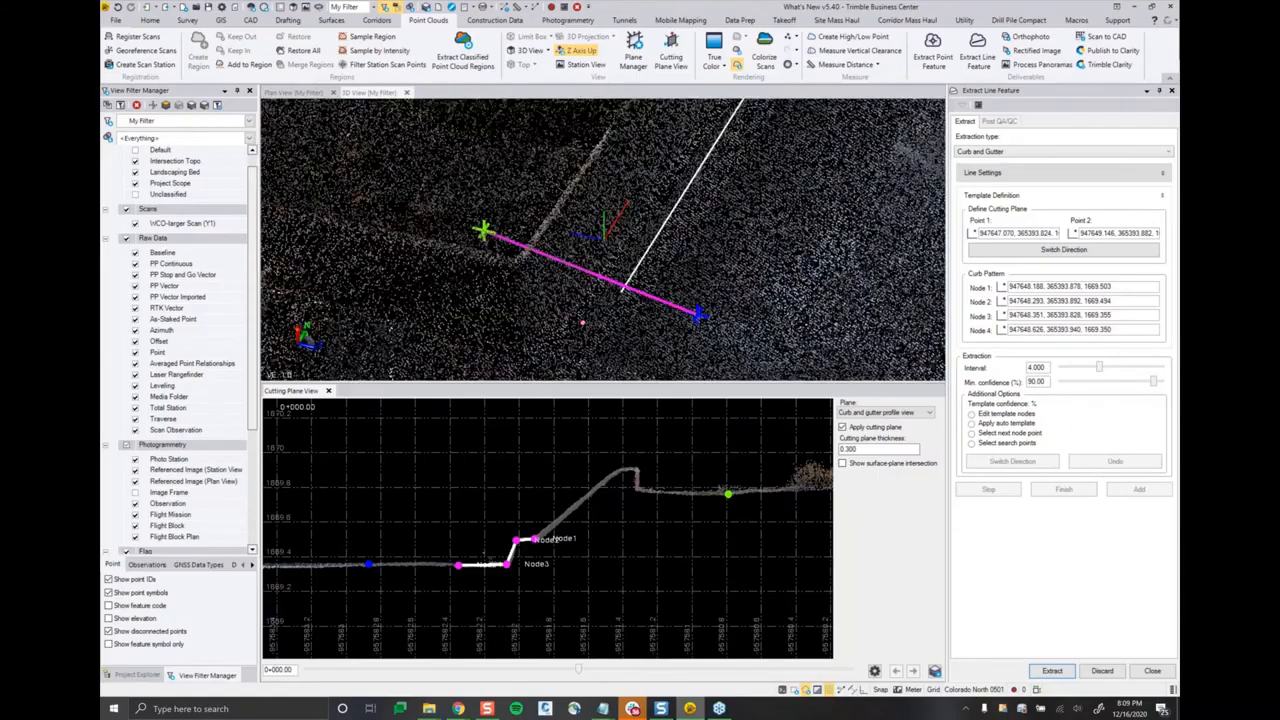
scroll(583, 322, down, 5)
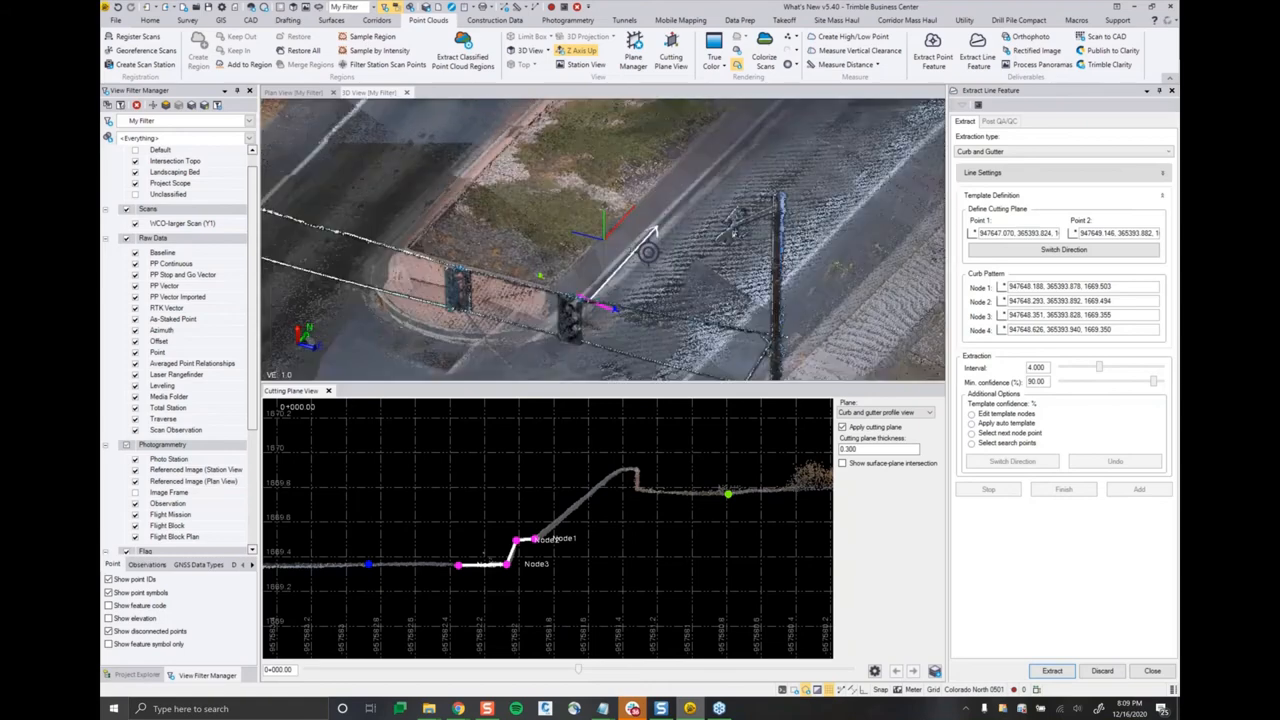
scroll(648, 252, down, 4)
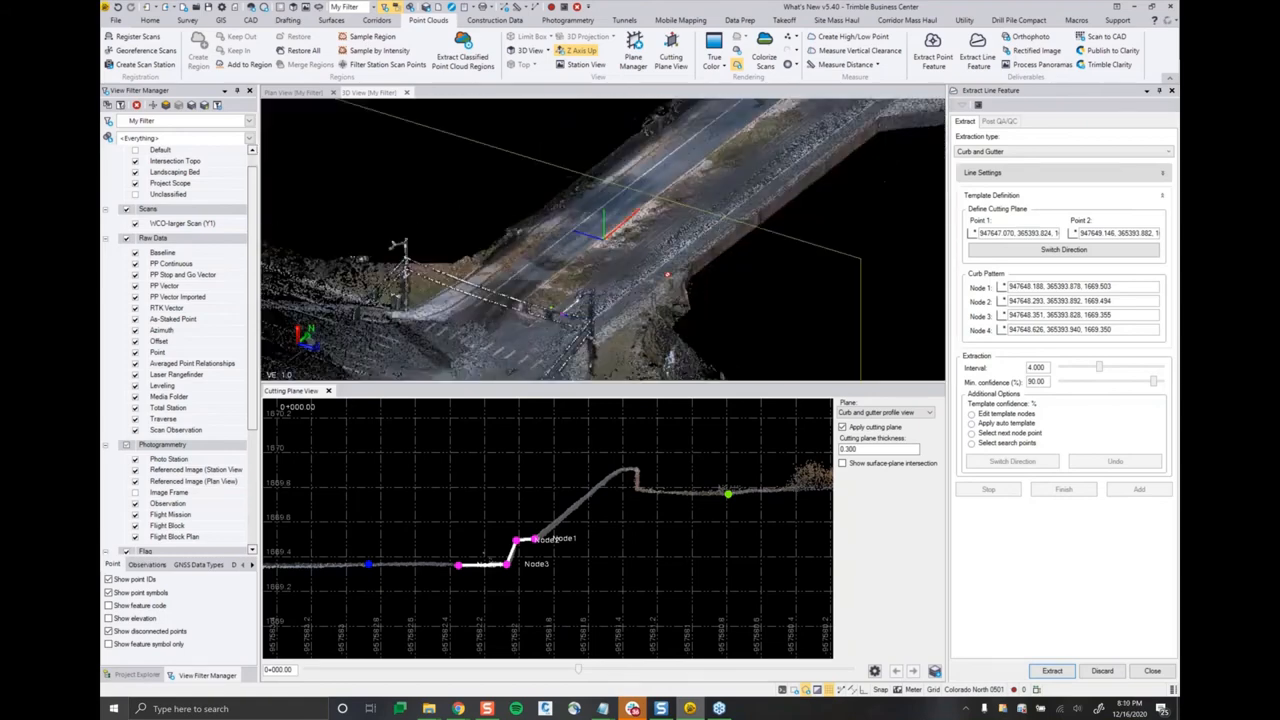
middle_drag(708, 229, 609, 260)
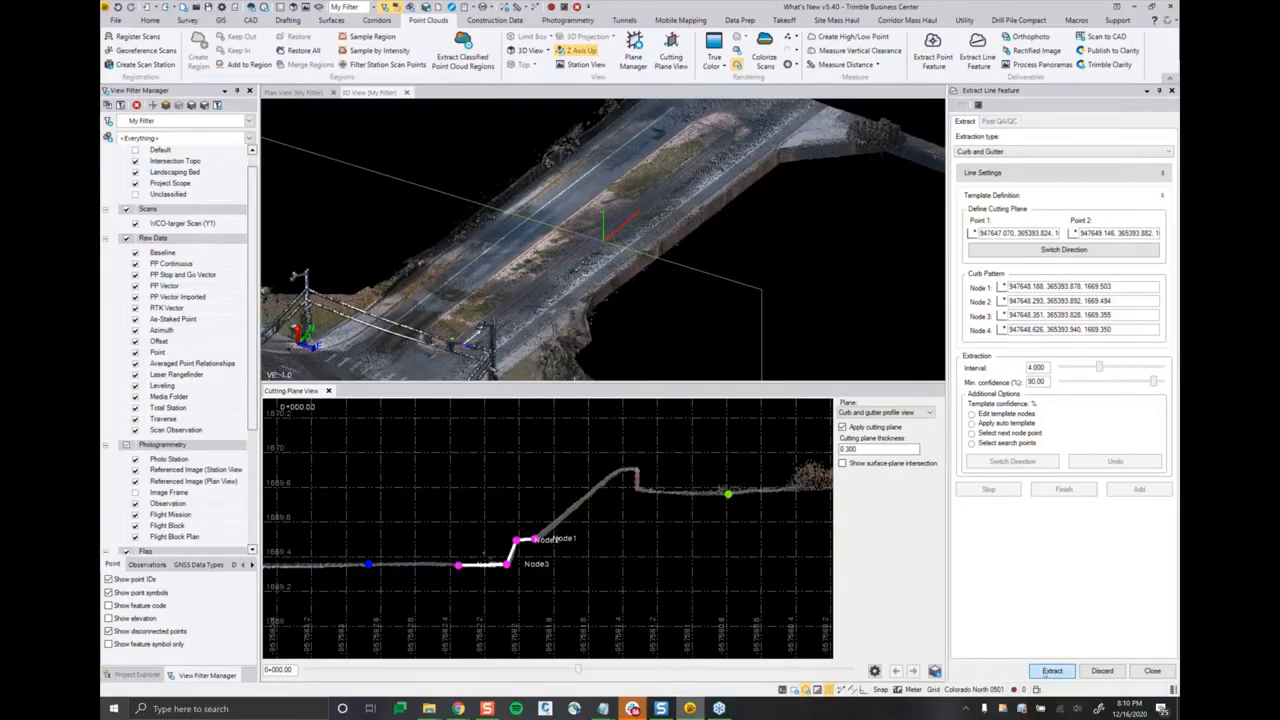
click(1052, 671)
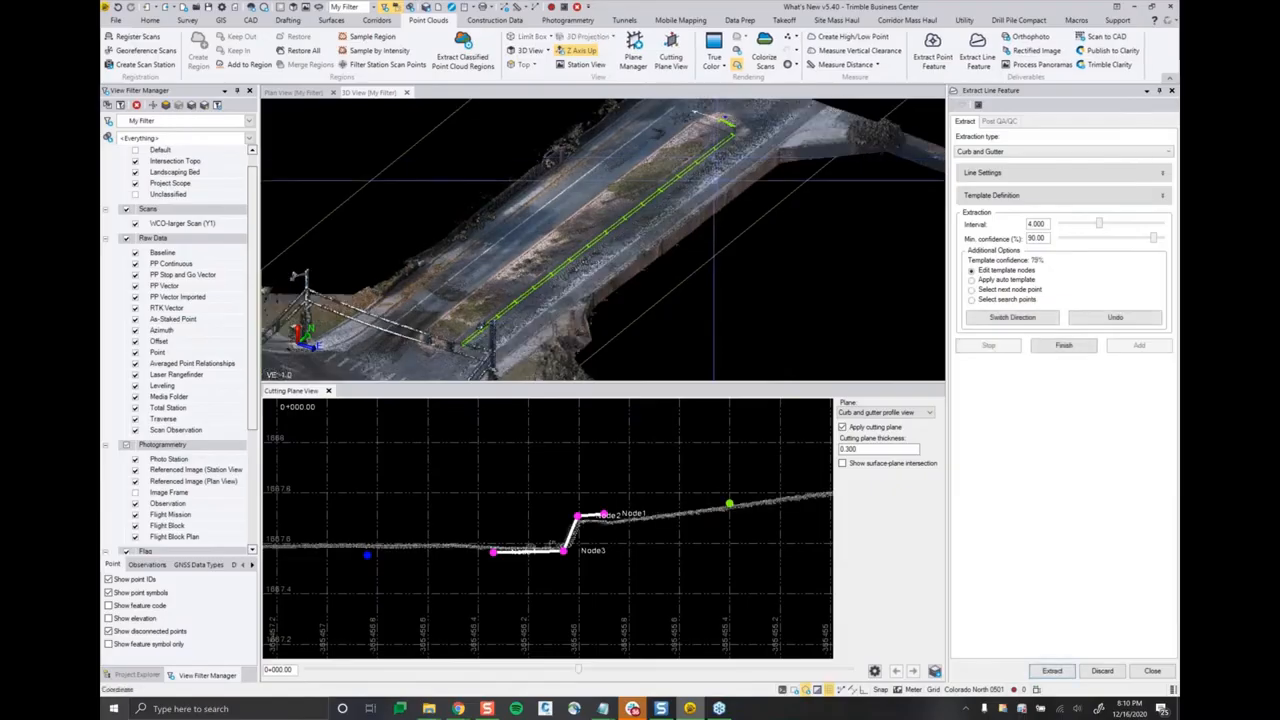
Step: Undo the last extracted curb sections around the curved far end of the median, back to the straight stretch
middle_drag(740, 146, 718, 226)
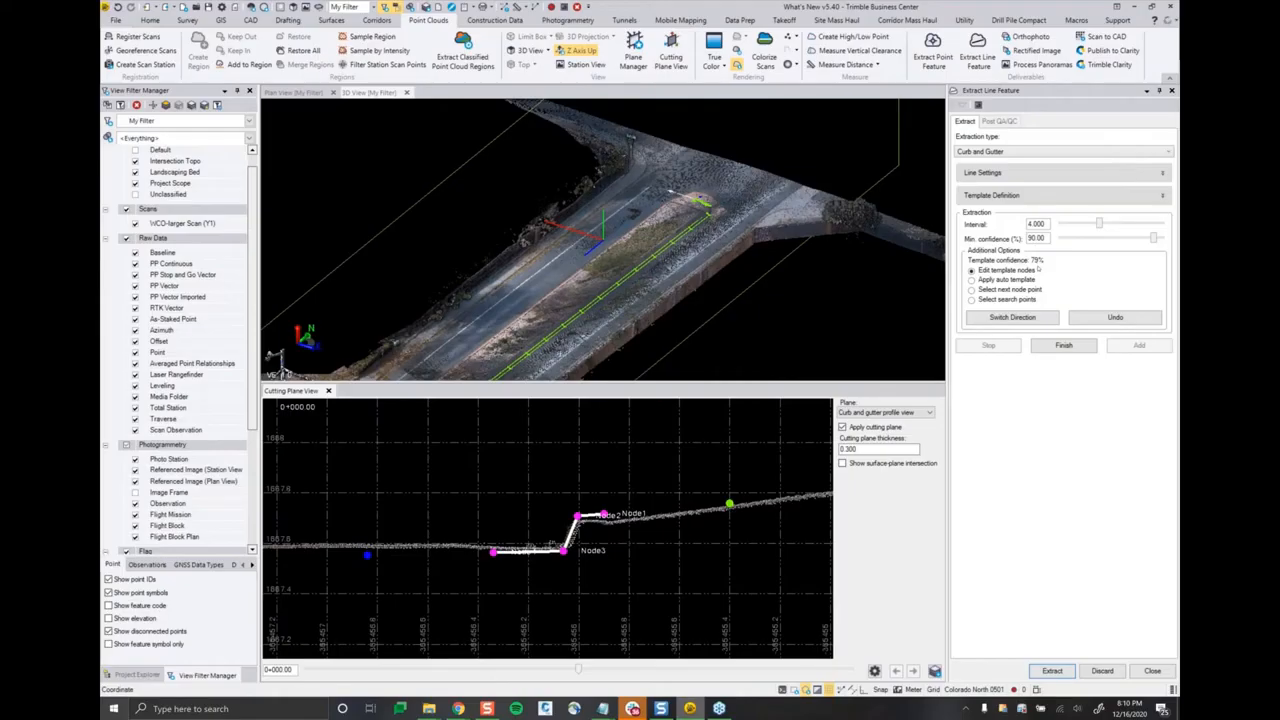
right_drag(602, 242, 446, 258)
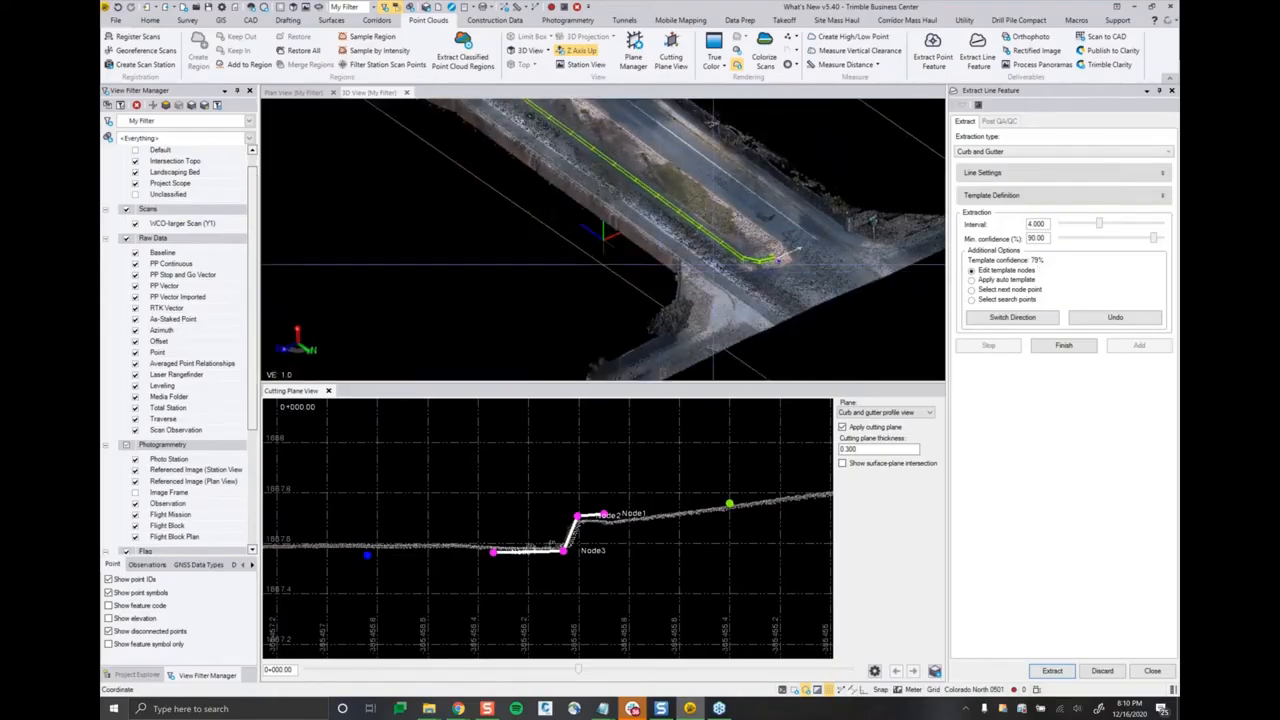
scroll(764, 262, up, 2)
scroll(764, 262, up, 4)
middle_drag(764, 262, 676, 295)
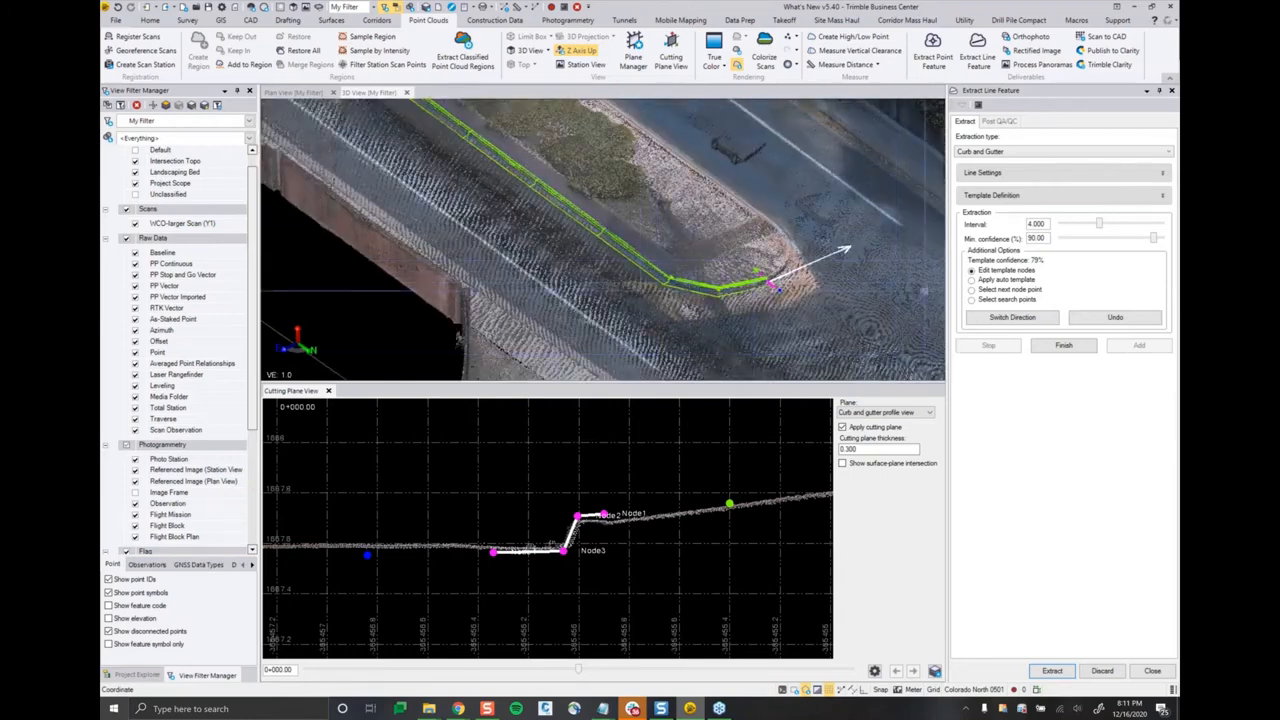
click(1102, 319)
click(1102, 319)
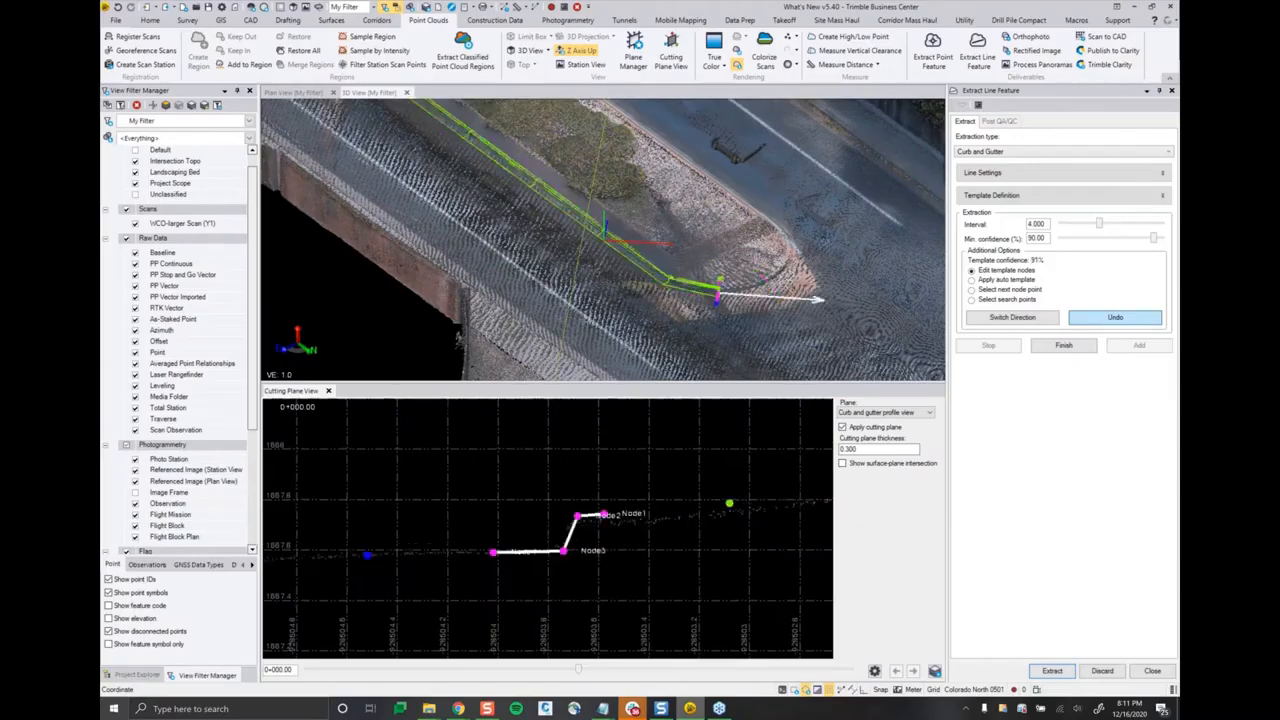
click(1102, 319)
Step: Adjust Node 3 of the curb template to sit on the scanned bottom of the curb face
middle_drag(520, 250, 663, 265)
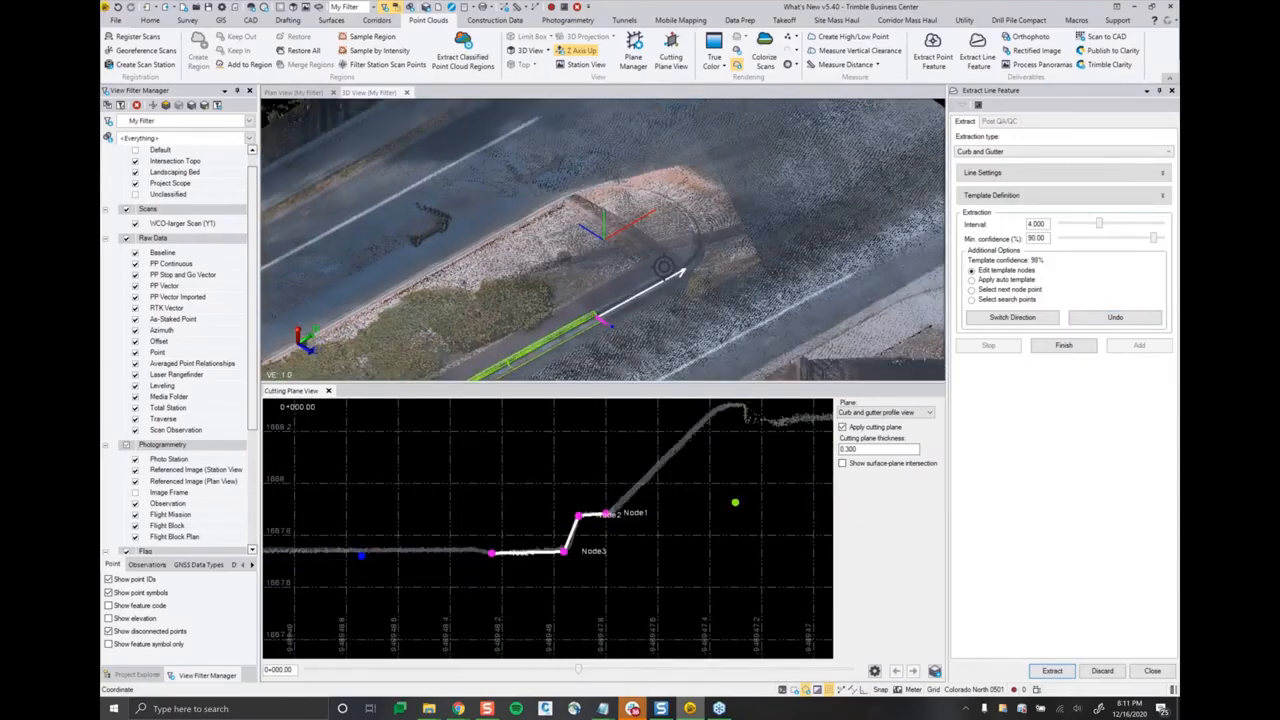
scroll(620, 312, up, 3)
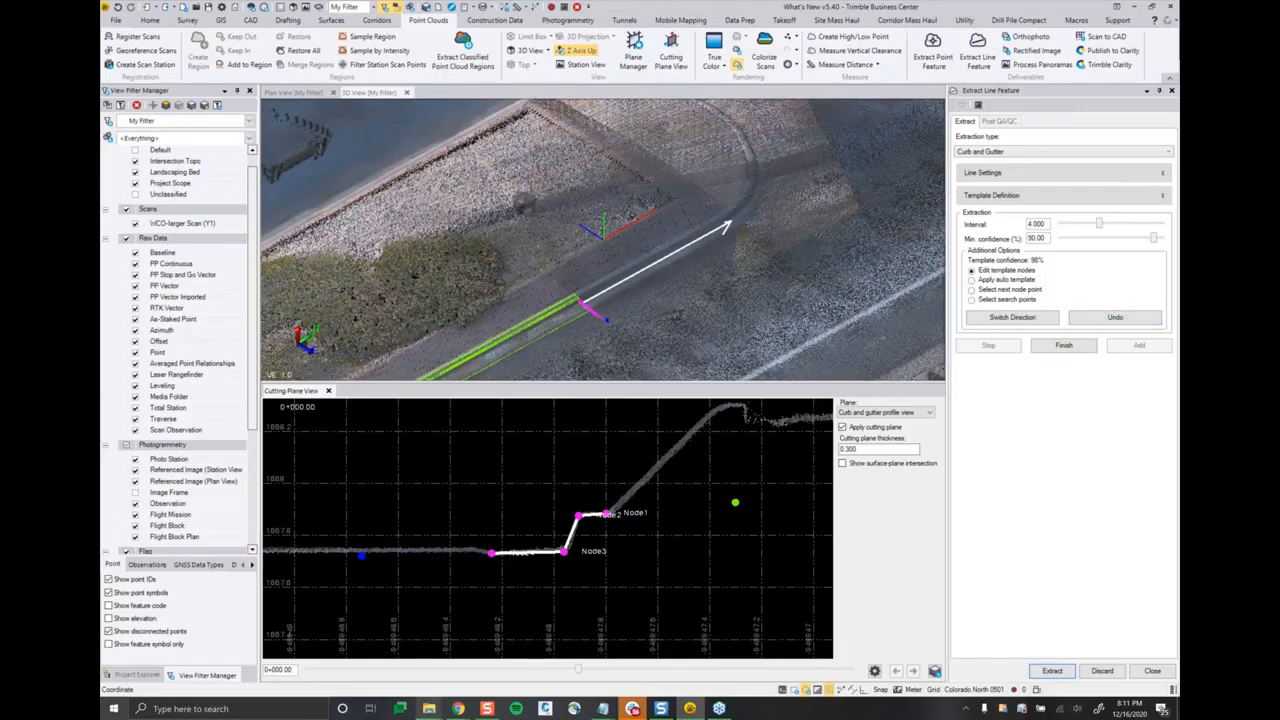
scroll(527, 557, up, 3)
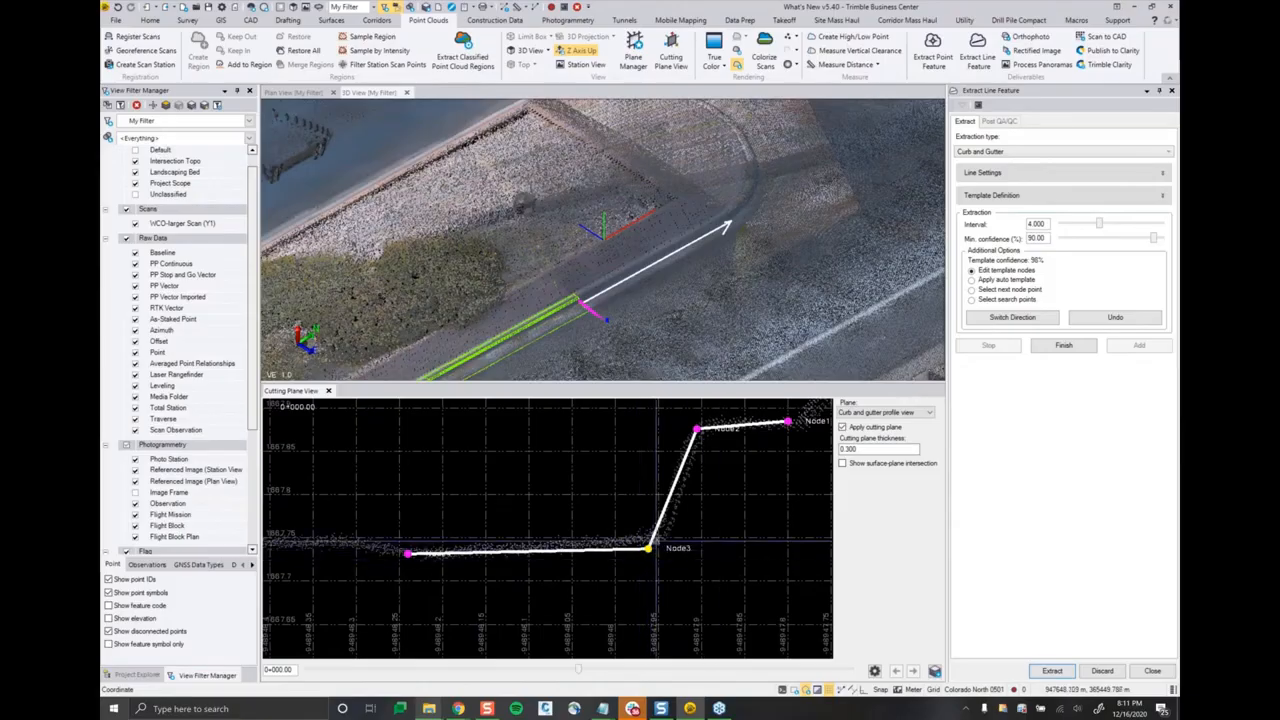
drag(650, 548, 656, 540)
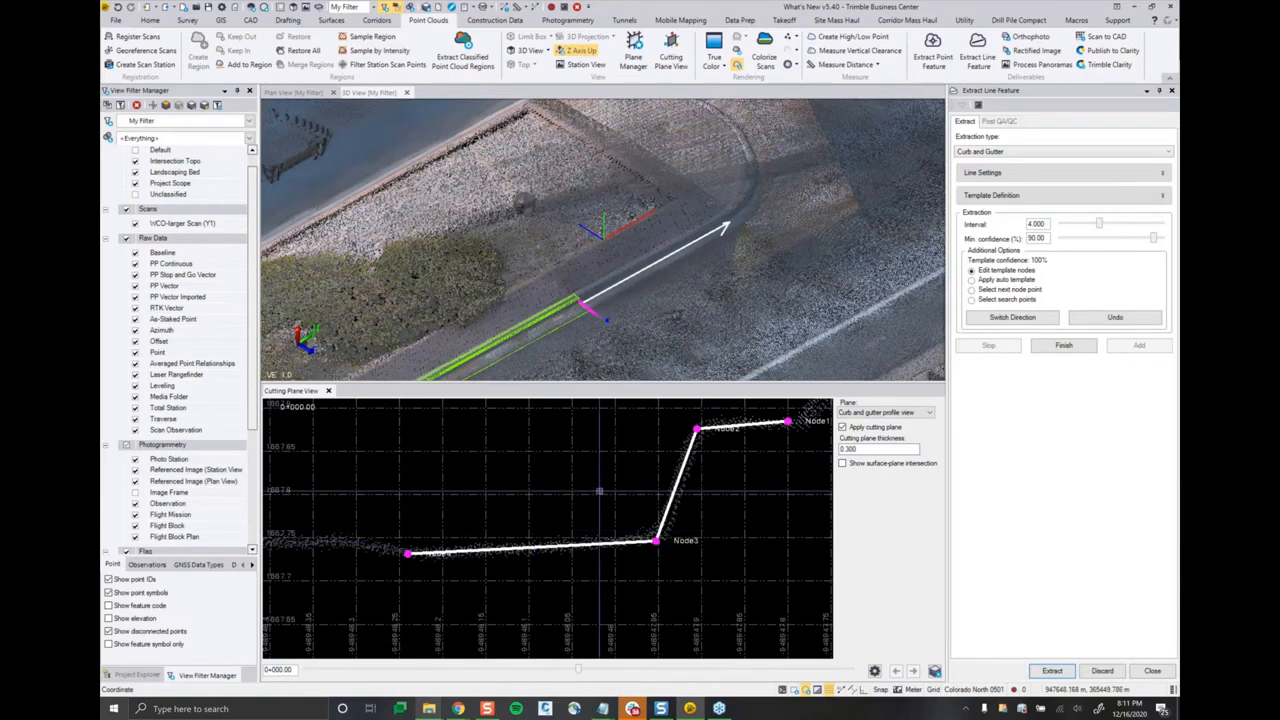
Step: Move Node 3 of the curb template off the scanned profile and refit the nodes by applying the auto template
middle_drag(709, 493, 686, 511)
middle_drag(646, 576, 621, 580)
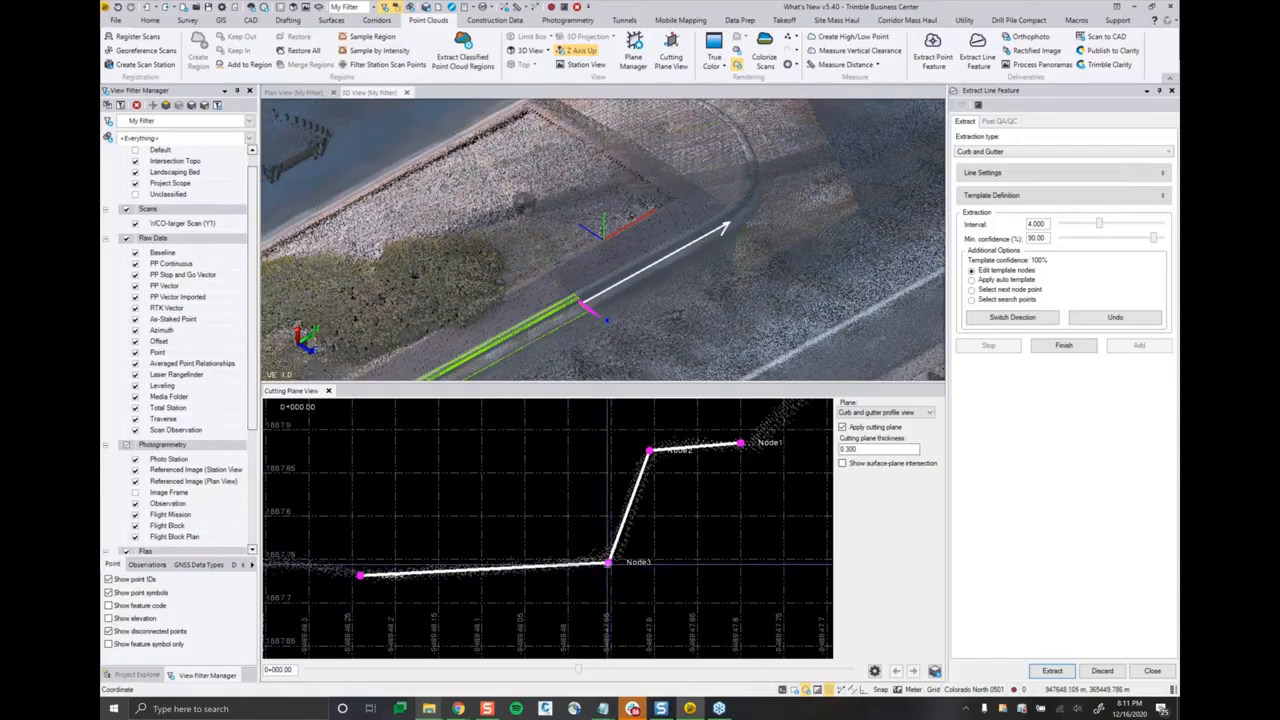
drag(608, 563, 628, 578)
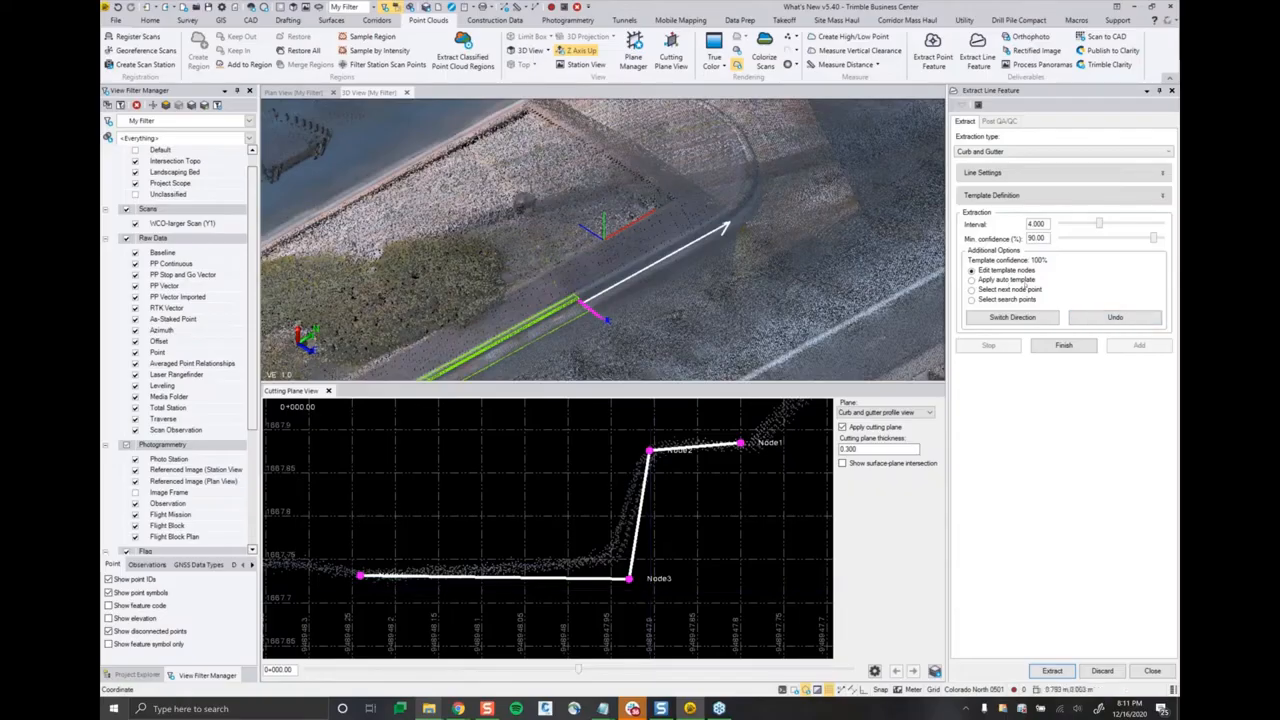
click(1006, 281)
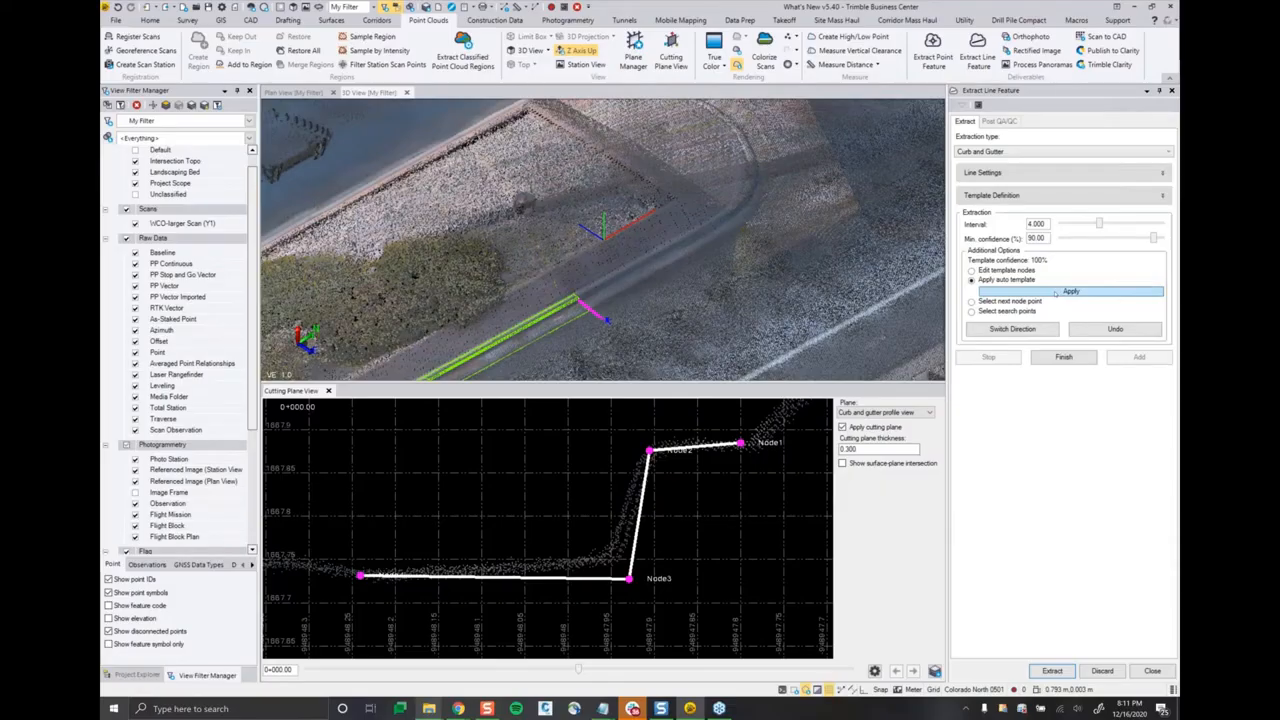
click(1071, 291)
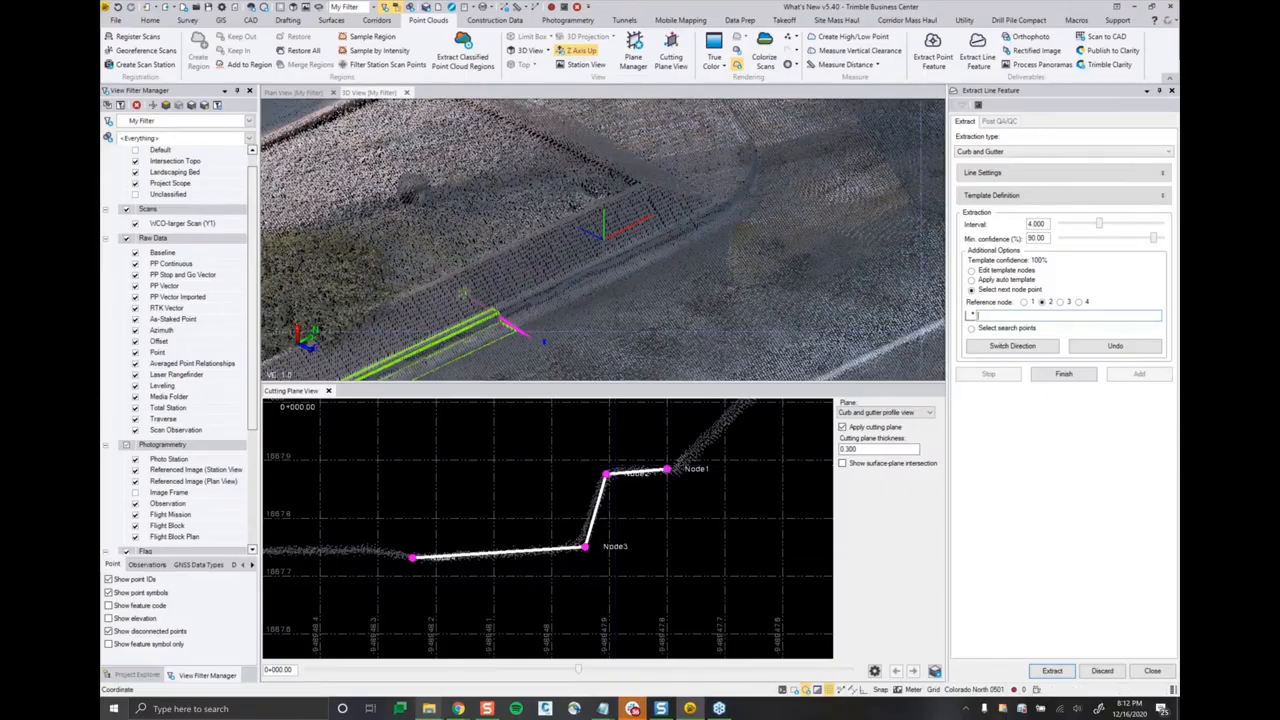
Step: Extend the curb extraction to just before the curved end by picking the next point for reference node 2 on the curb top
scroll(618, 285, up, 2)
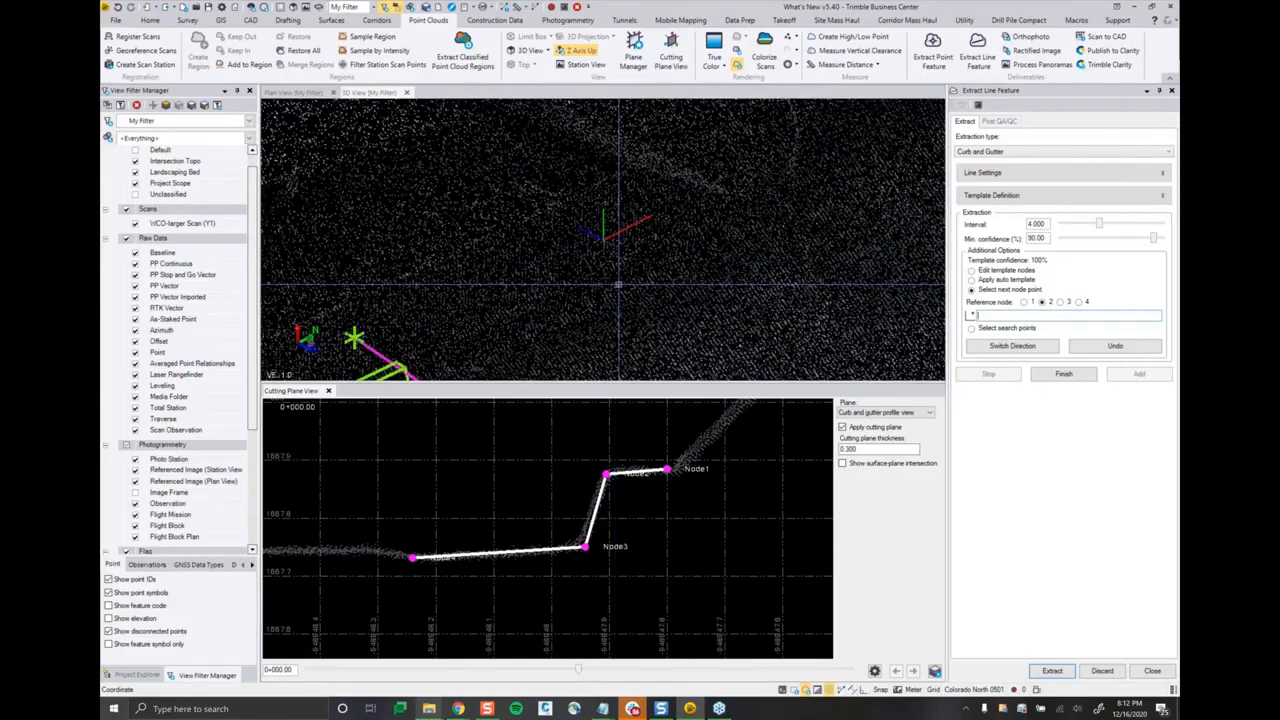
scroll(594, 298, up, 2)
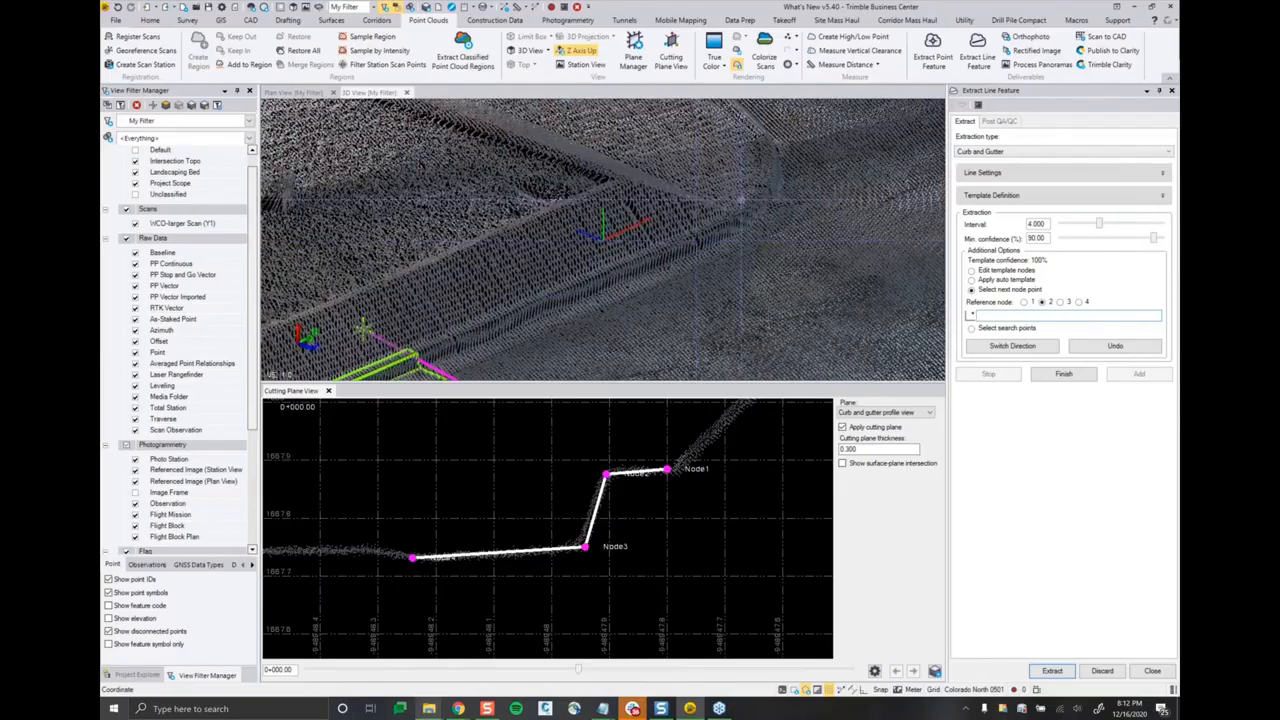
scroll(789, 241, up, 2)
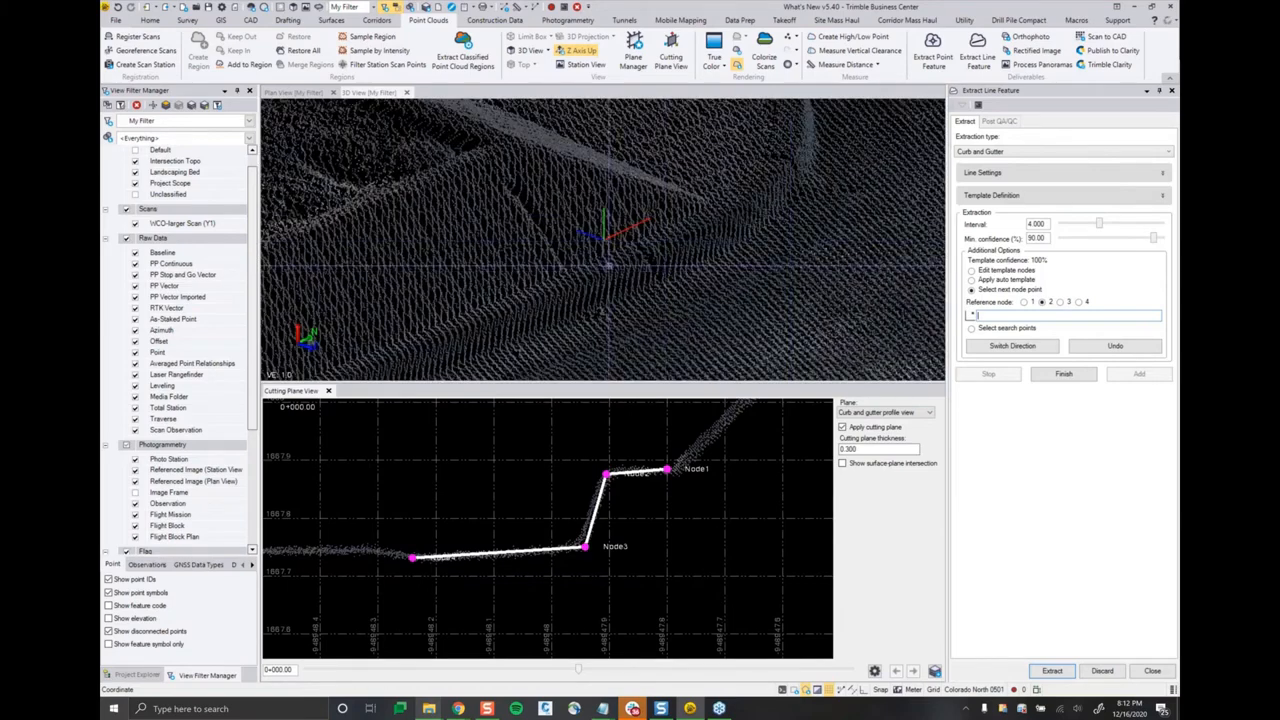
click(645, 253)
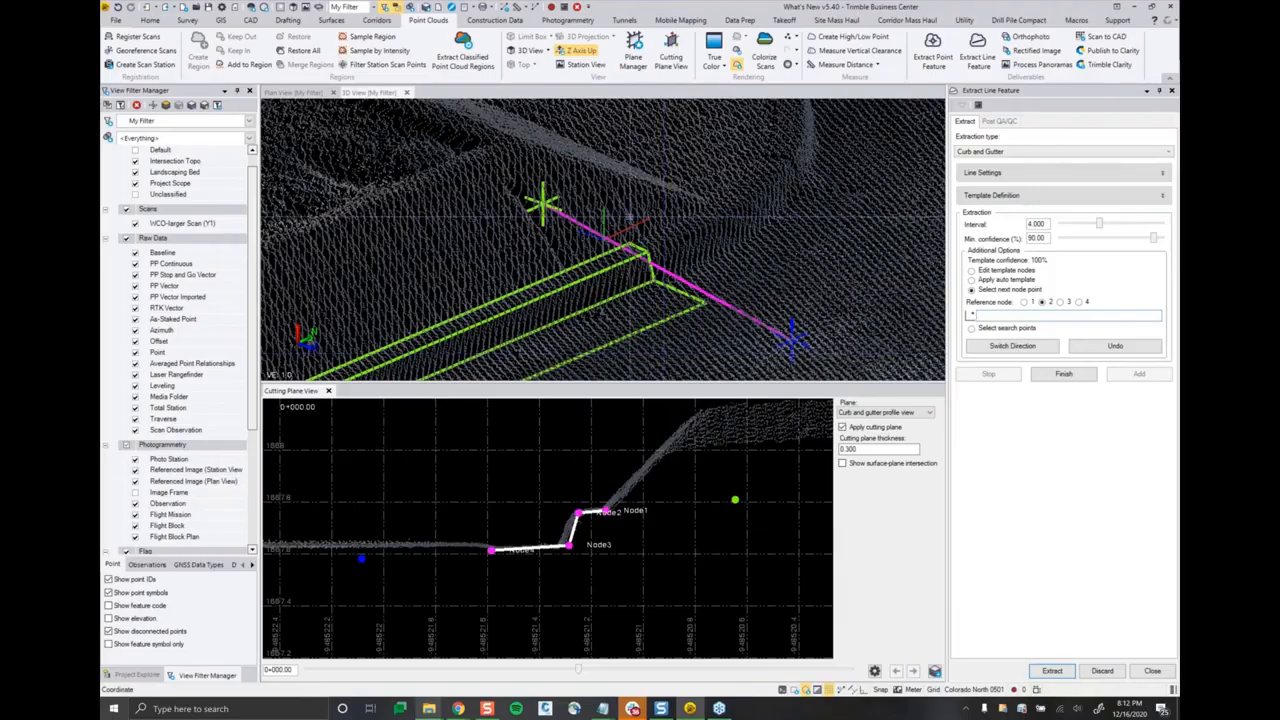
Step: Extract the curb and gutter around the median's curved end from search points picked along the curb to the opposite side
right_drag(629, 217, 688, 236)
scroll(688, 236, down, 4)
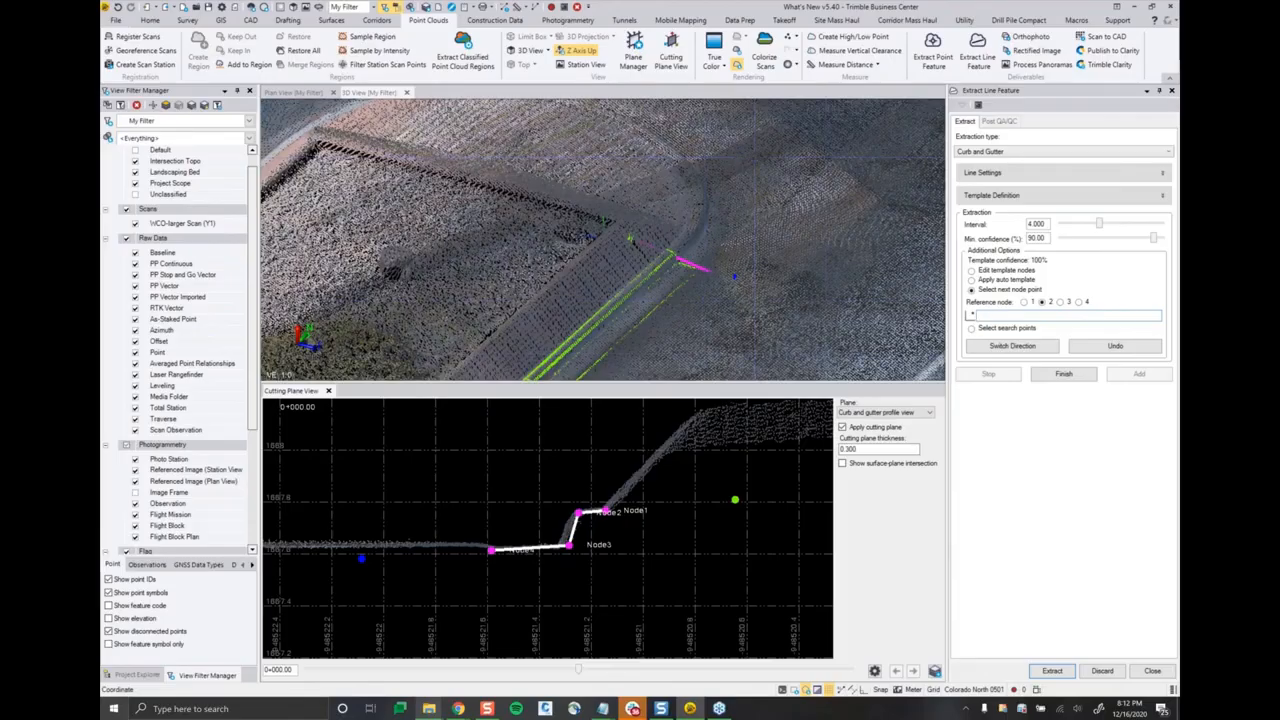
scroll(802, 278, down, 3)
mouse_move(802, 278)
right_down()
mouse_move(782, 312)
mouse_move(706, 348)
right_up()
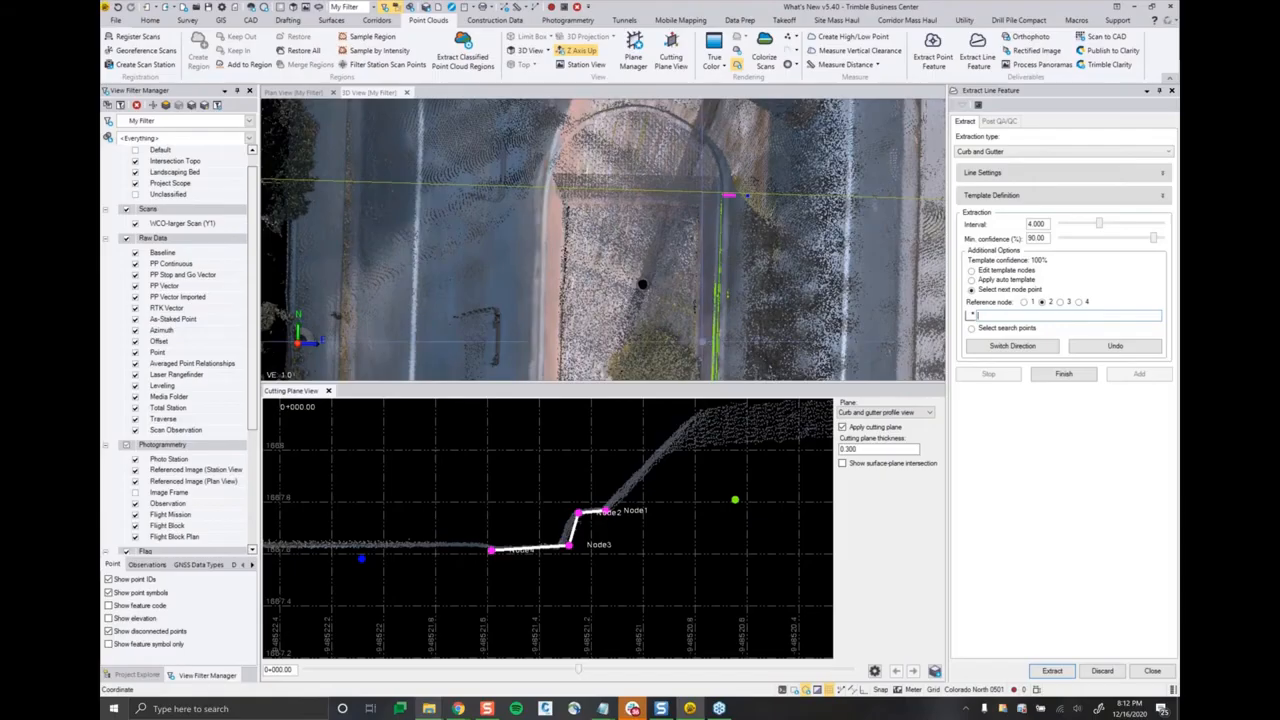
middle_drag(655, 207, 641, 301)
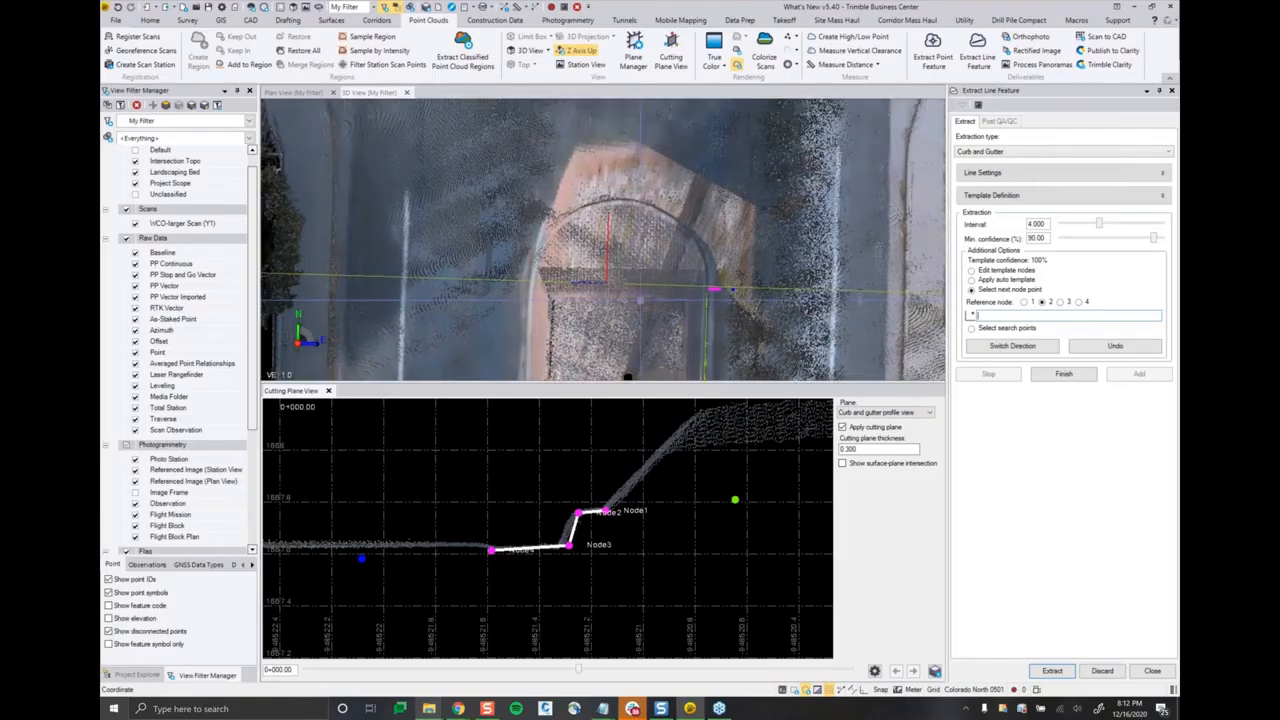
scroll(635, 240, up, 3)
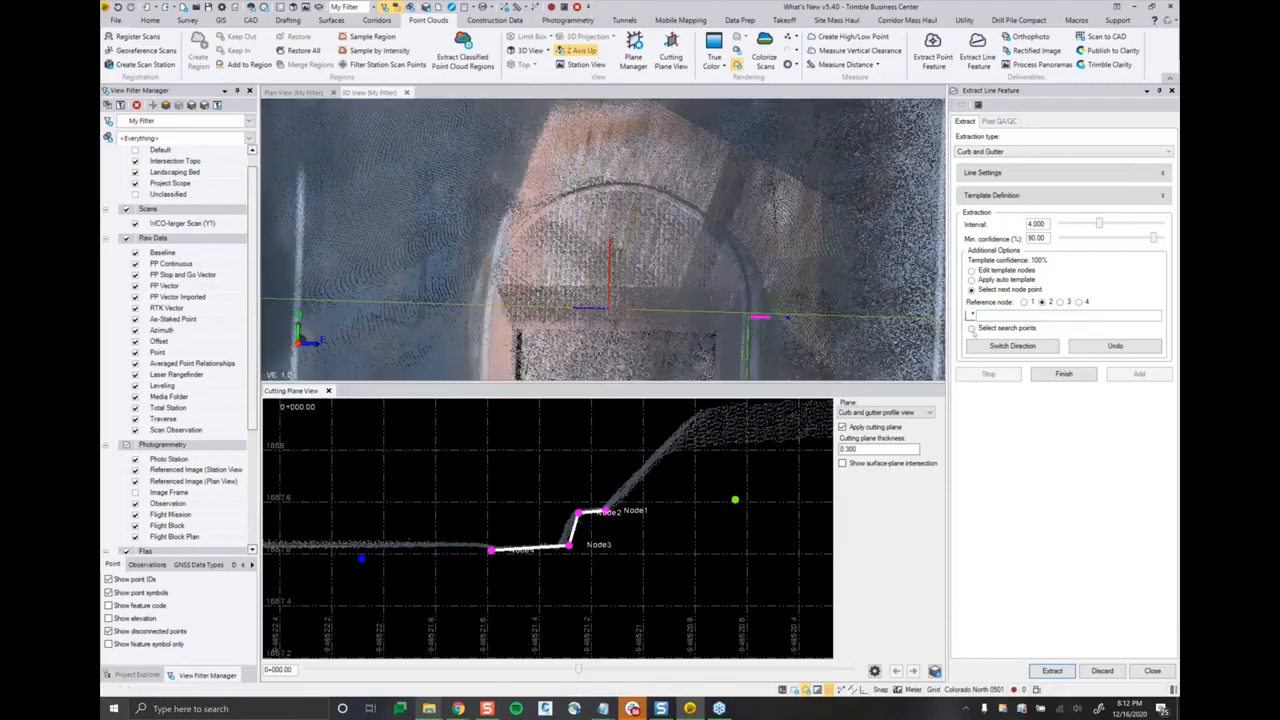
click(971, 328)
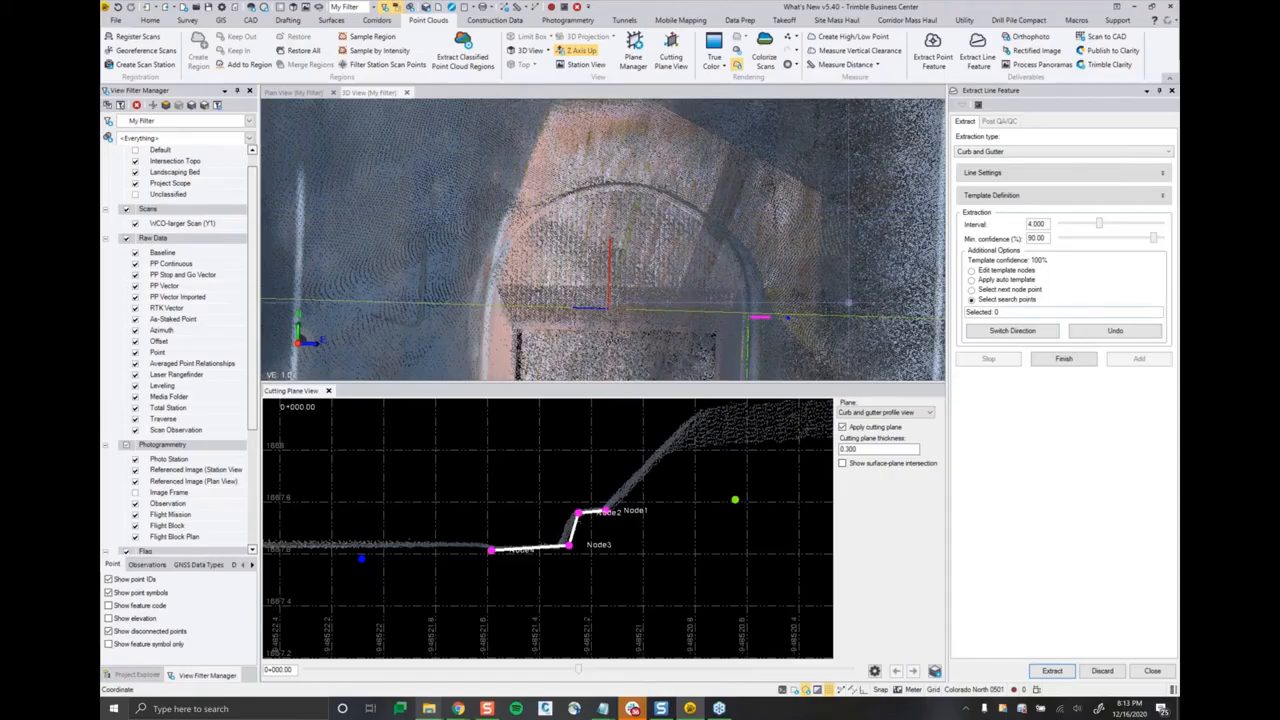
click(750, 300)
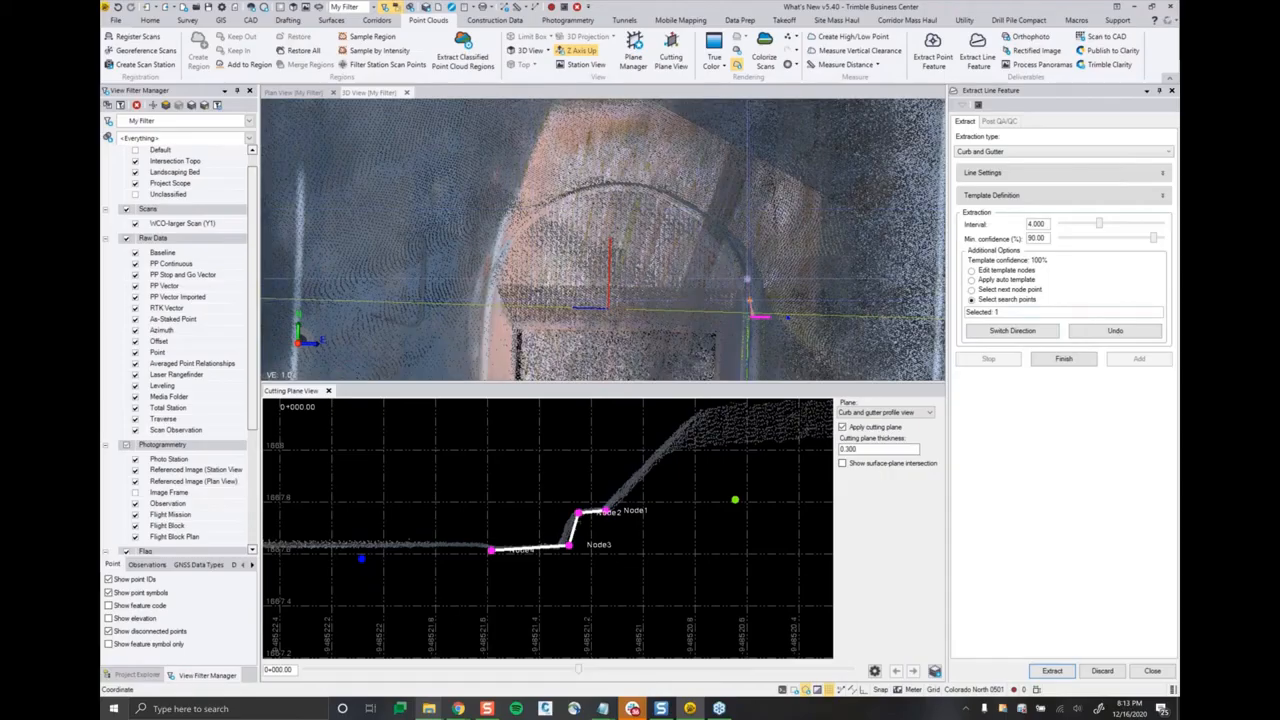
click(747, 279)
click(733, 241)
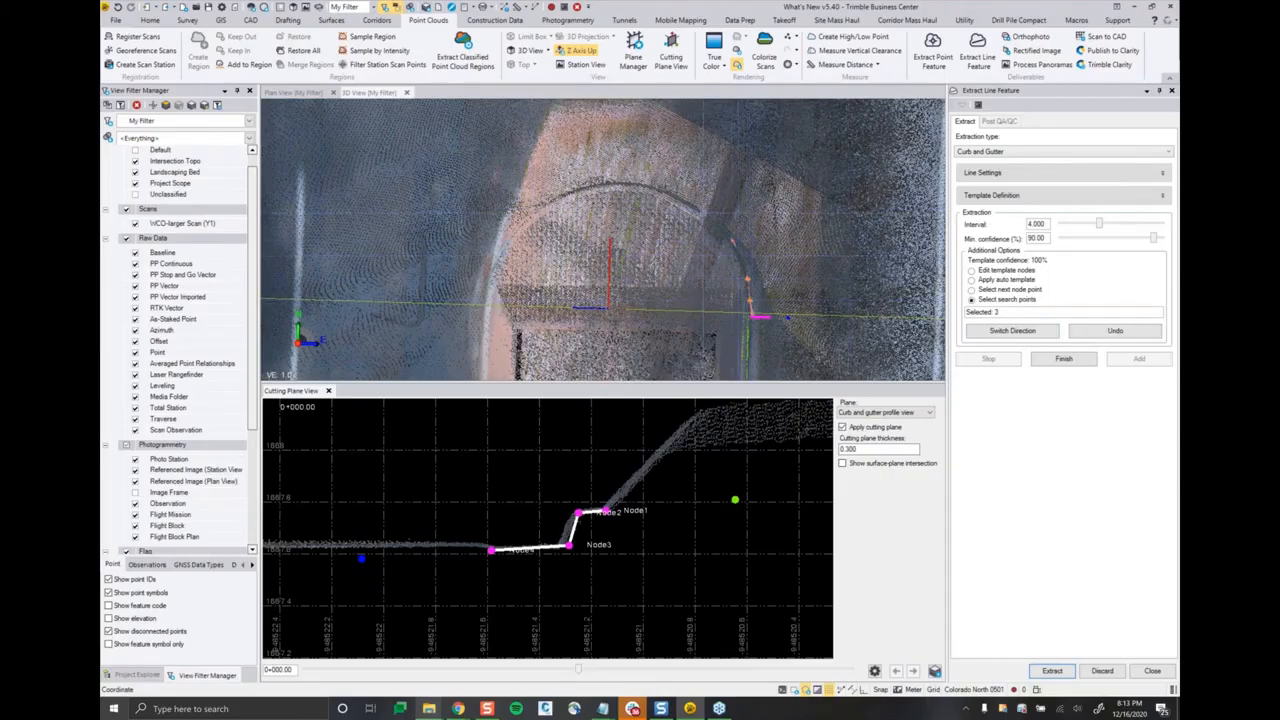
click(703, 210)
click(685, 198)
click(597, 183)
click(570, 191)
click(503, 241)
click(488, 275)
click(486, 304)
click(485, 329)
click(1063, 675)
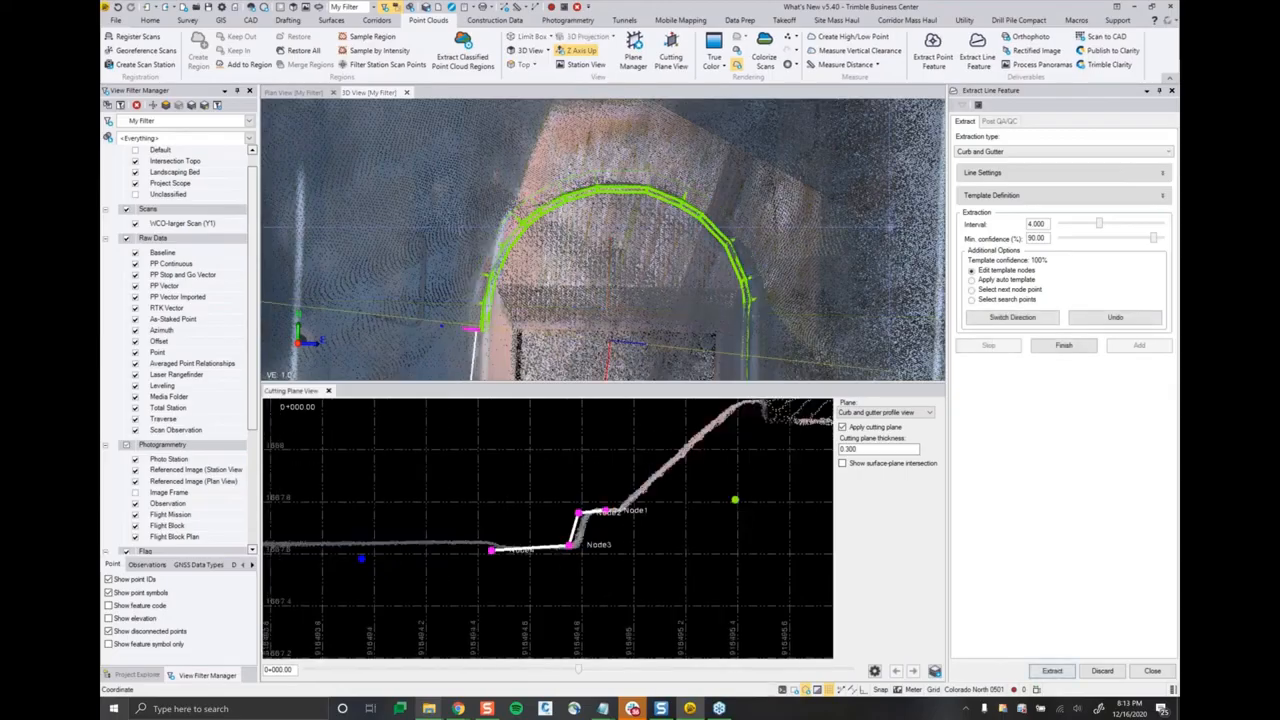
Step: Extend the extraction past the curve by picking the next point for reference node 2 on the far side's straight curb
middle_drag(655, 267, 780, 262)
middle_drag(850, 285, 760, 235)
middle_drag(597, 315, 598, 292)
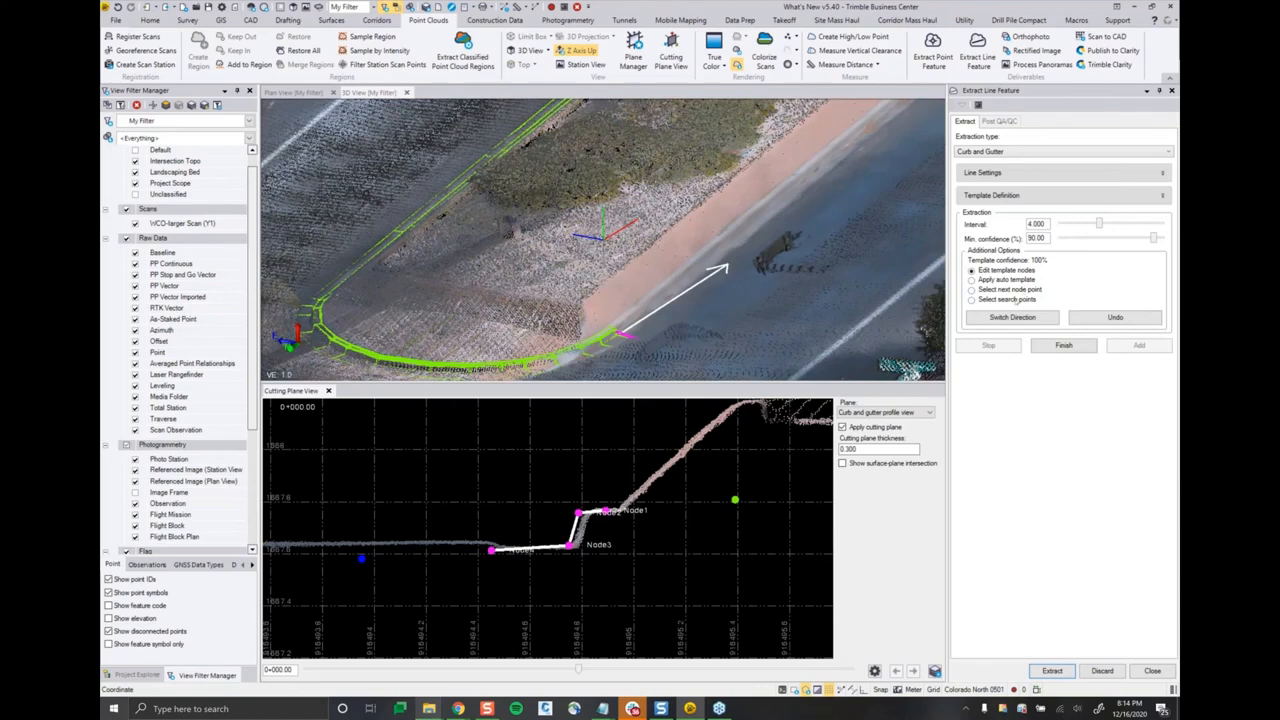
click(1021, 299)
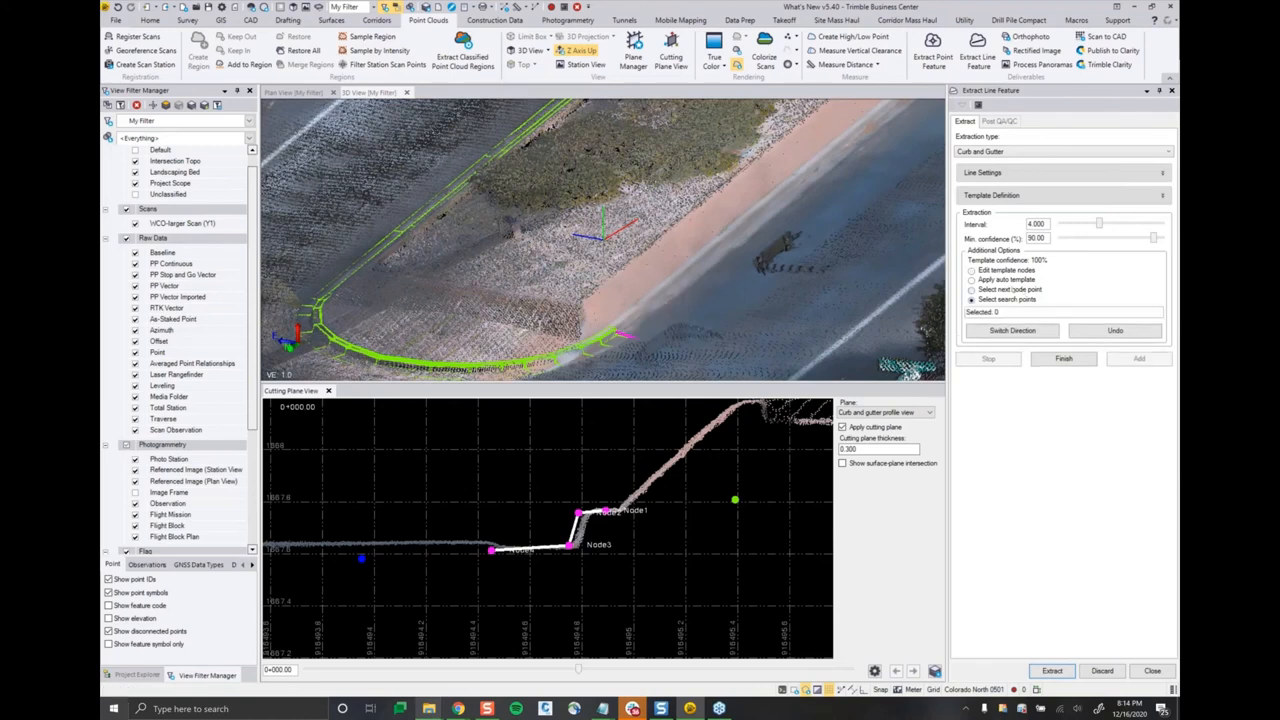
click(1012, 289)
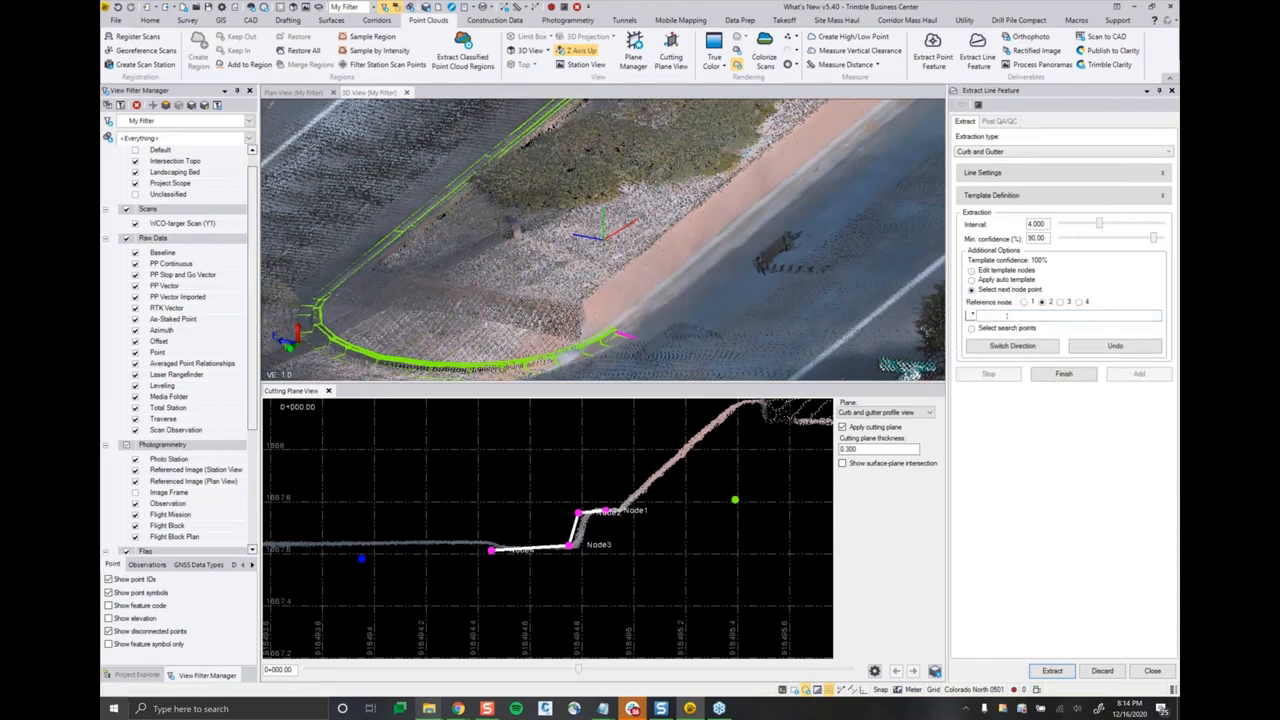
scroll(654, 347, up, 2)
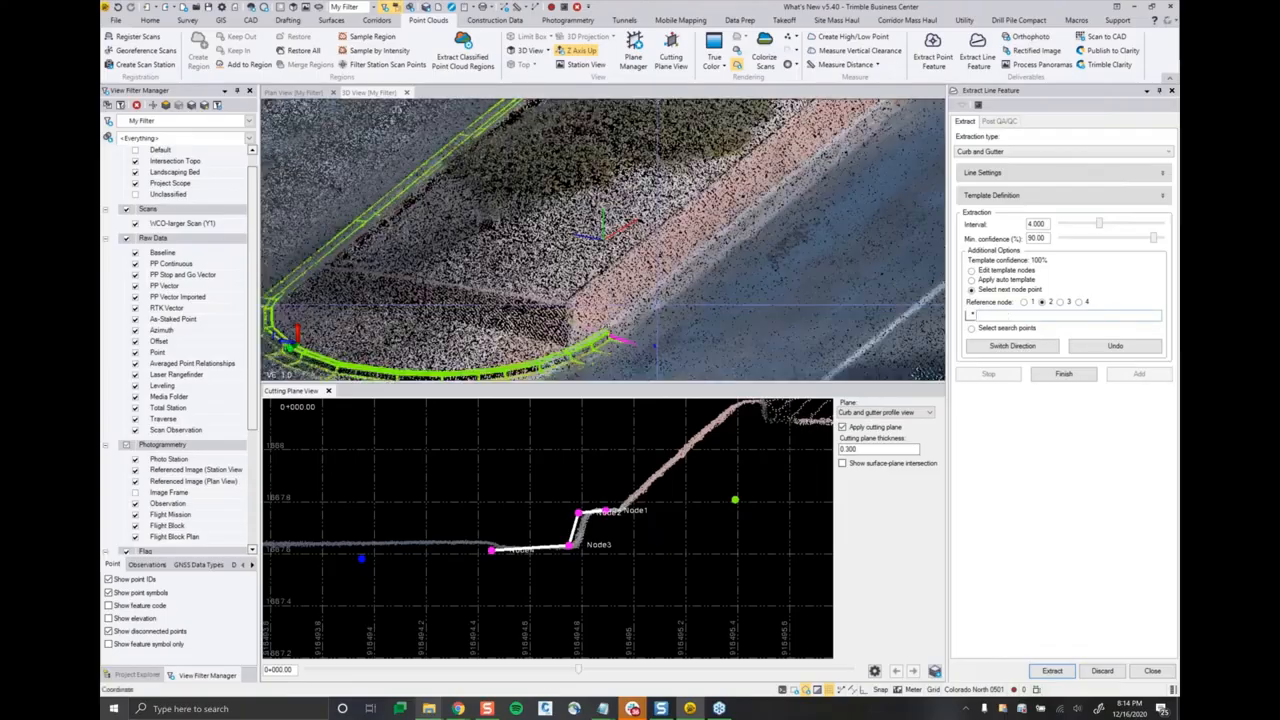
scroll(642, 312, up, 2)
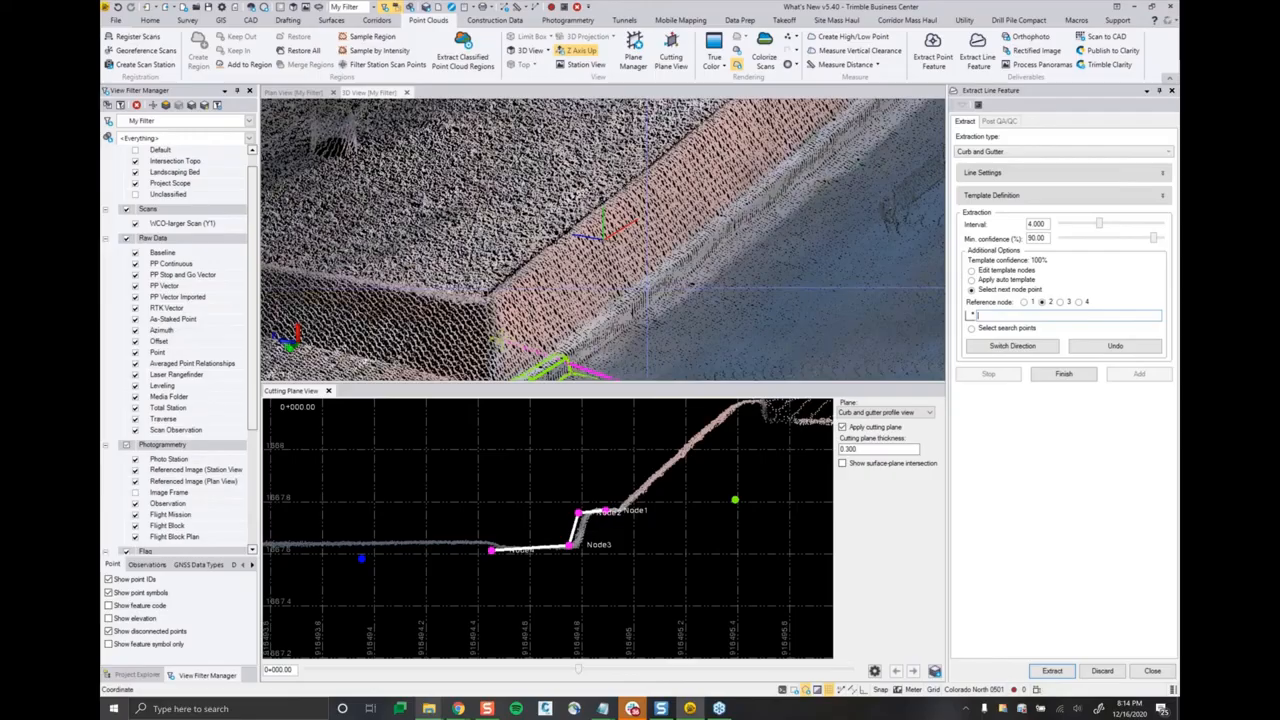
click(647, 290)
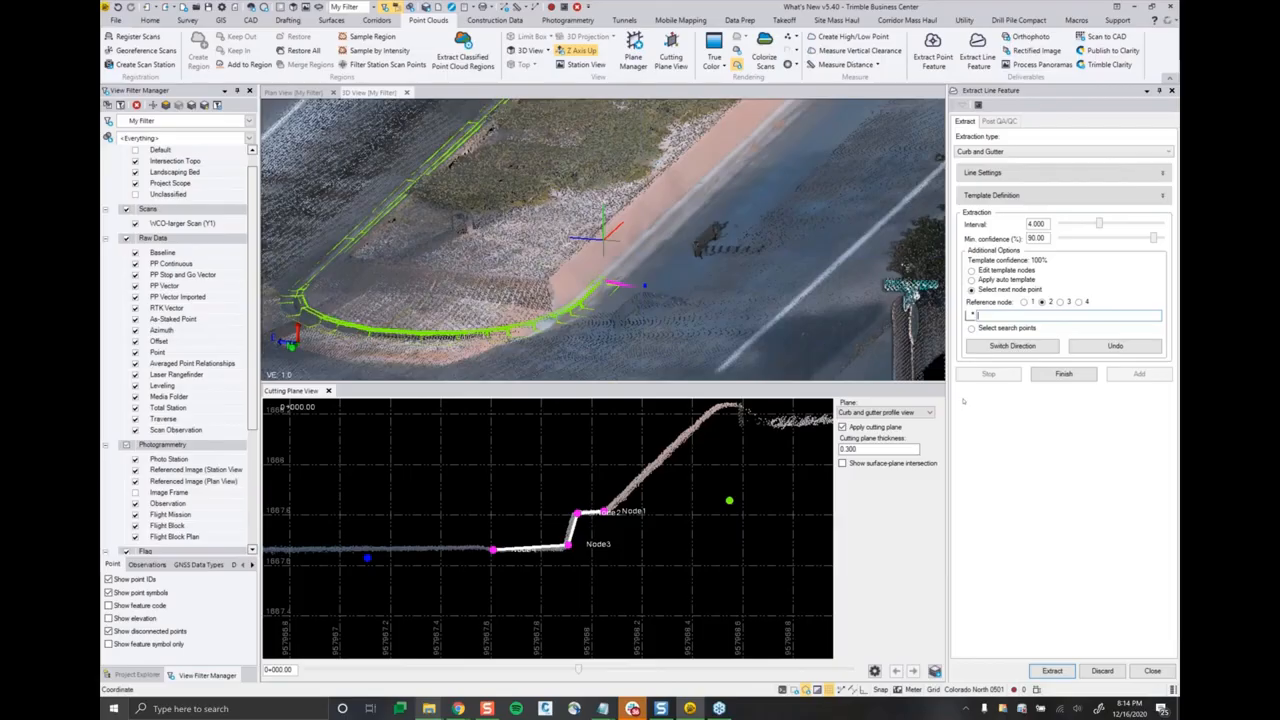
Step: Finish the curb and gutter extraction and step to the next extracted line in the post QA/QC review
click(1067, 377)
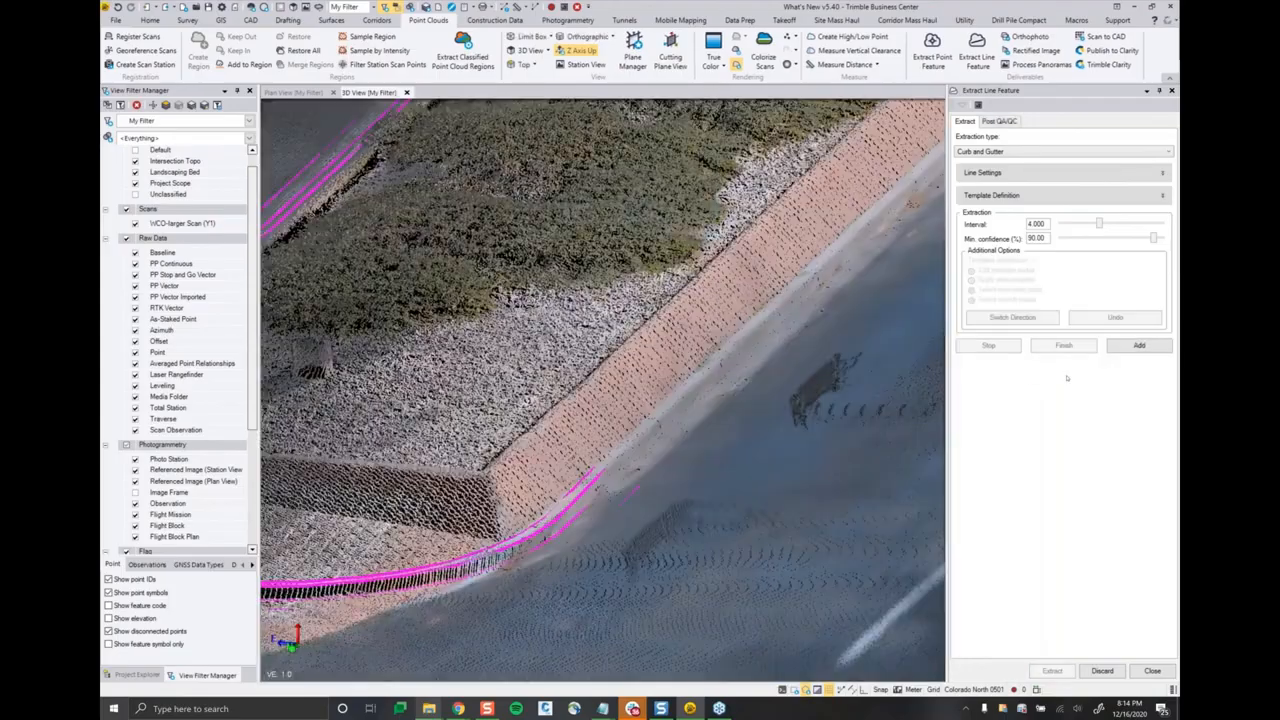
click(998, 121)
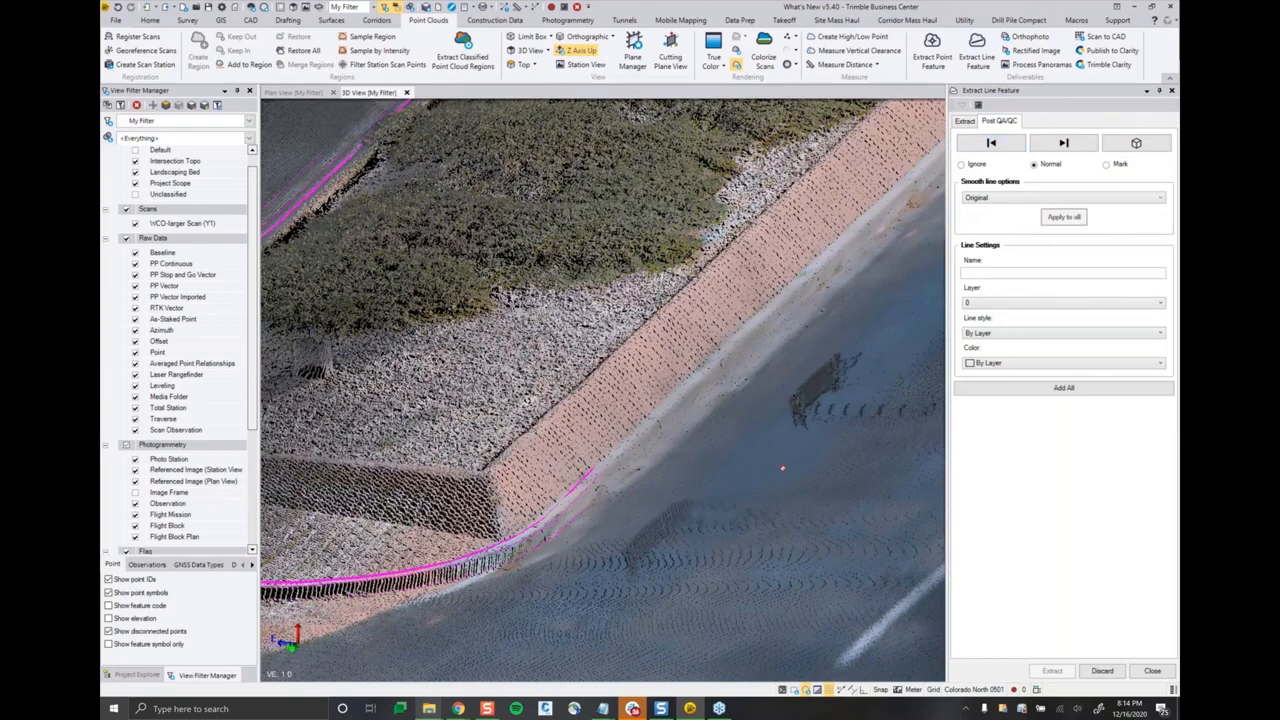
scroll(783, 468, down, 2)
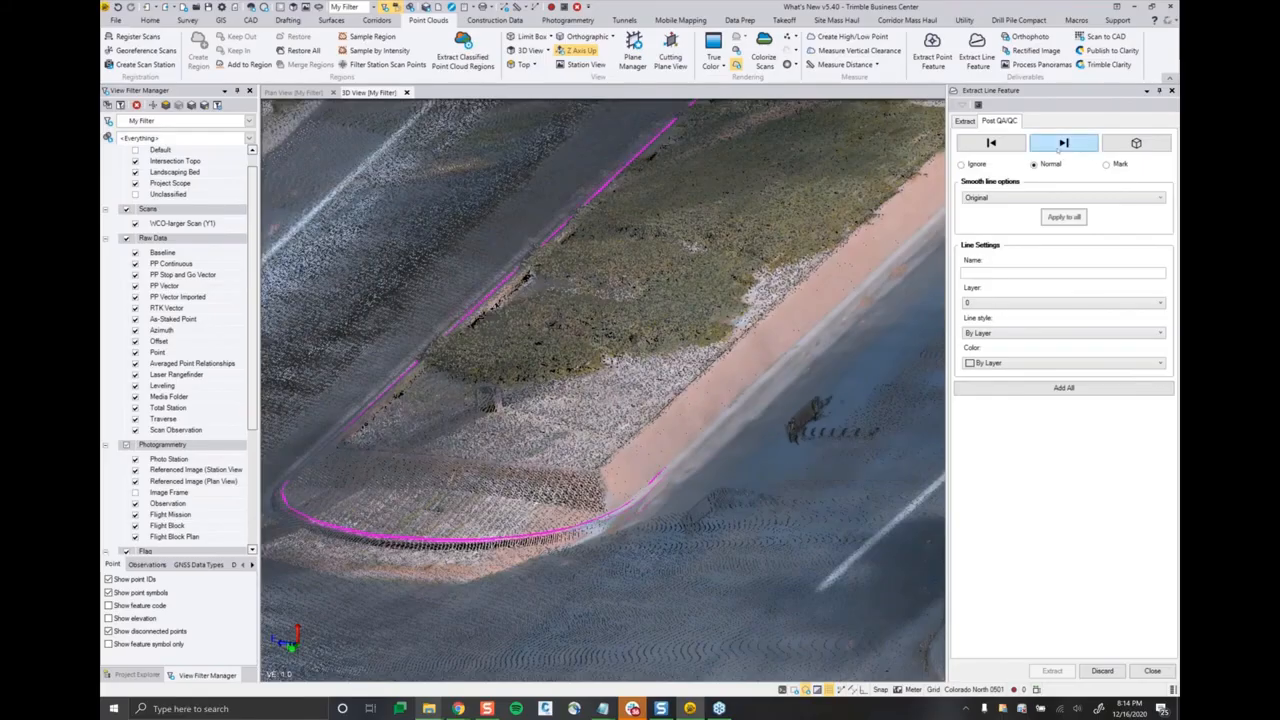
click(1058, 148)
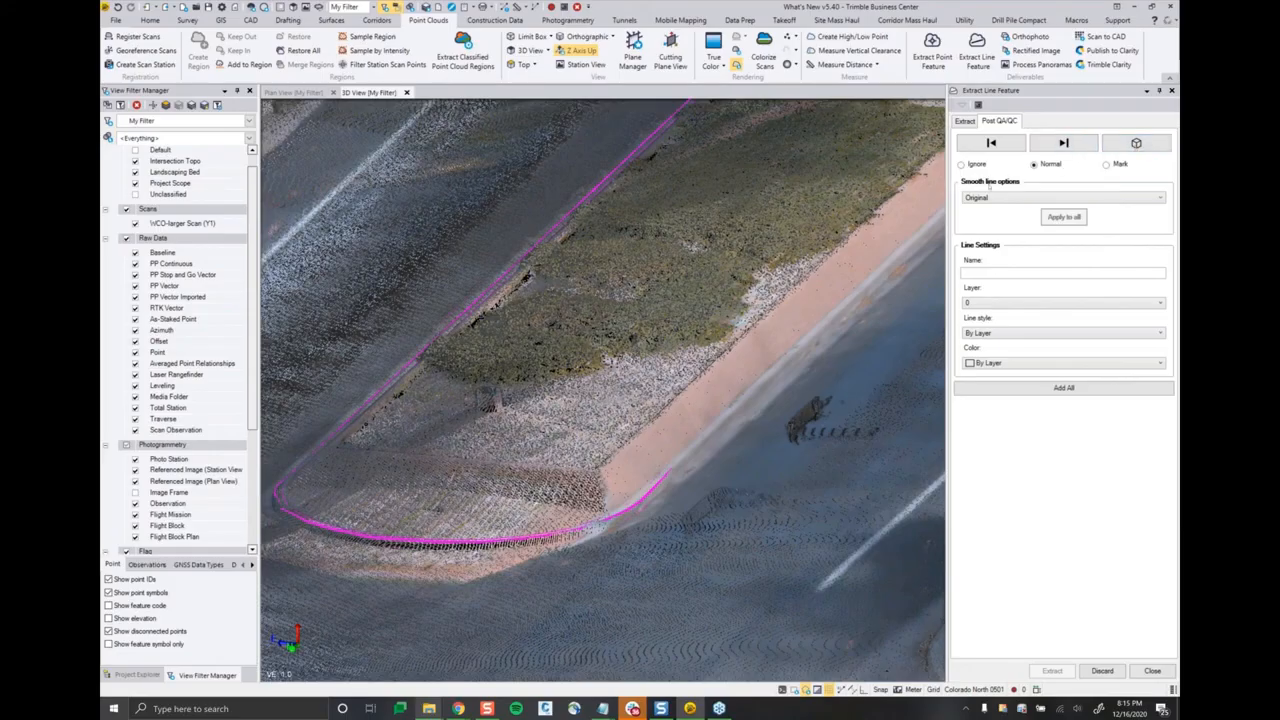
Step: Apply the Smooth curve option to all extracted lines and add them all to the project
click(991, 199)
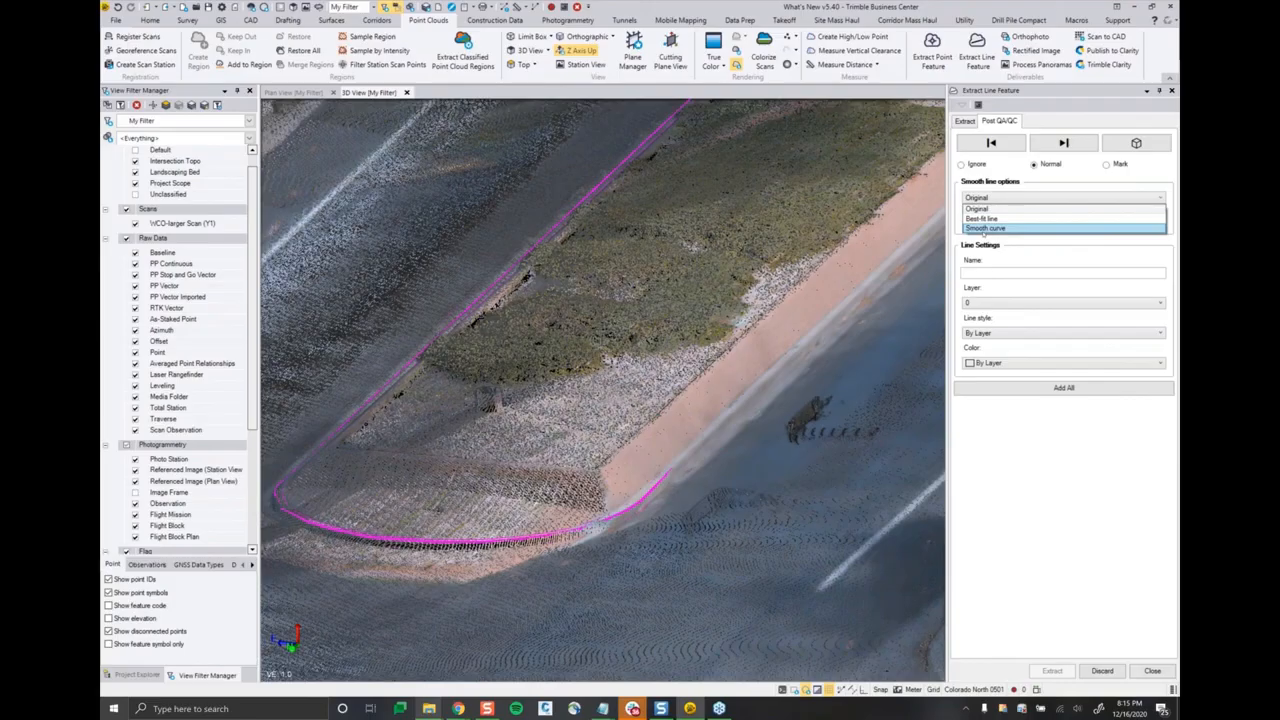
click(986, 228)
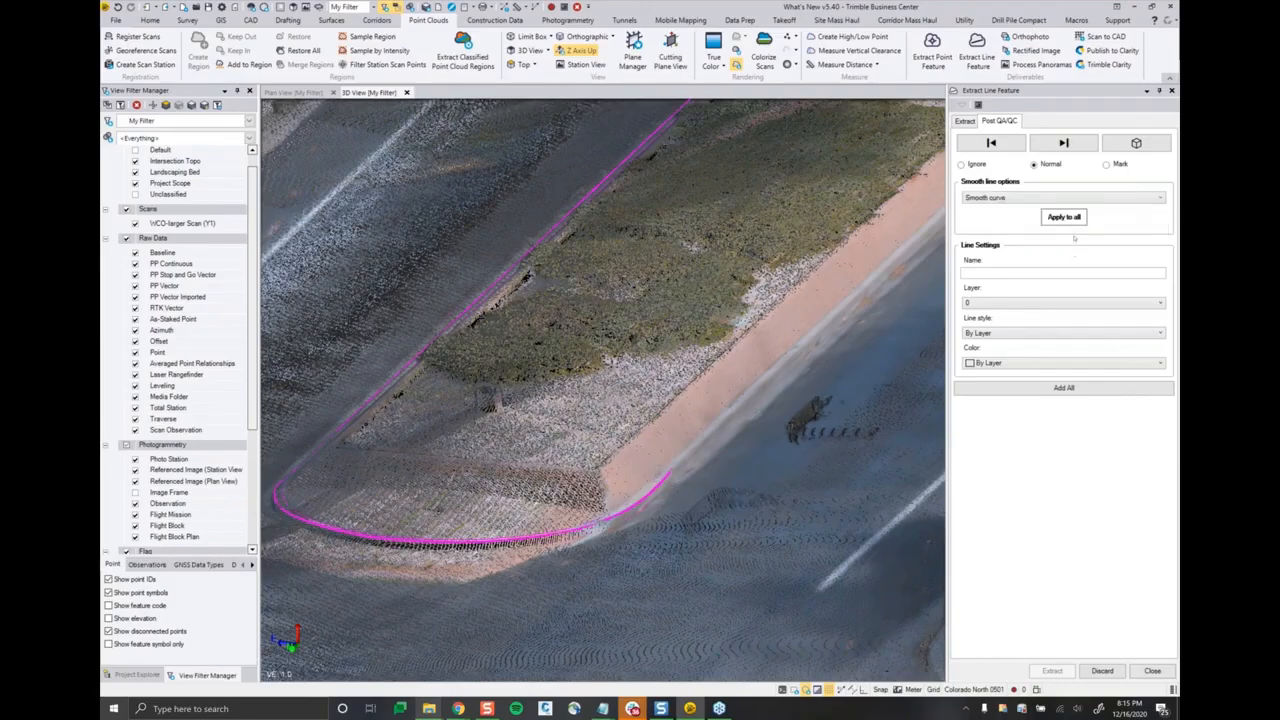
click(1064, 217)
click(1036, 390)
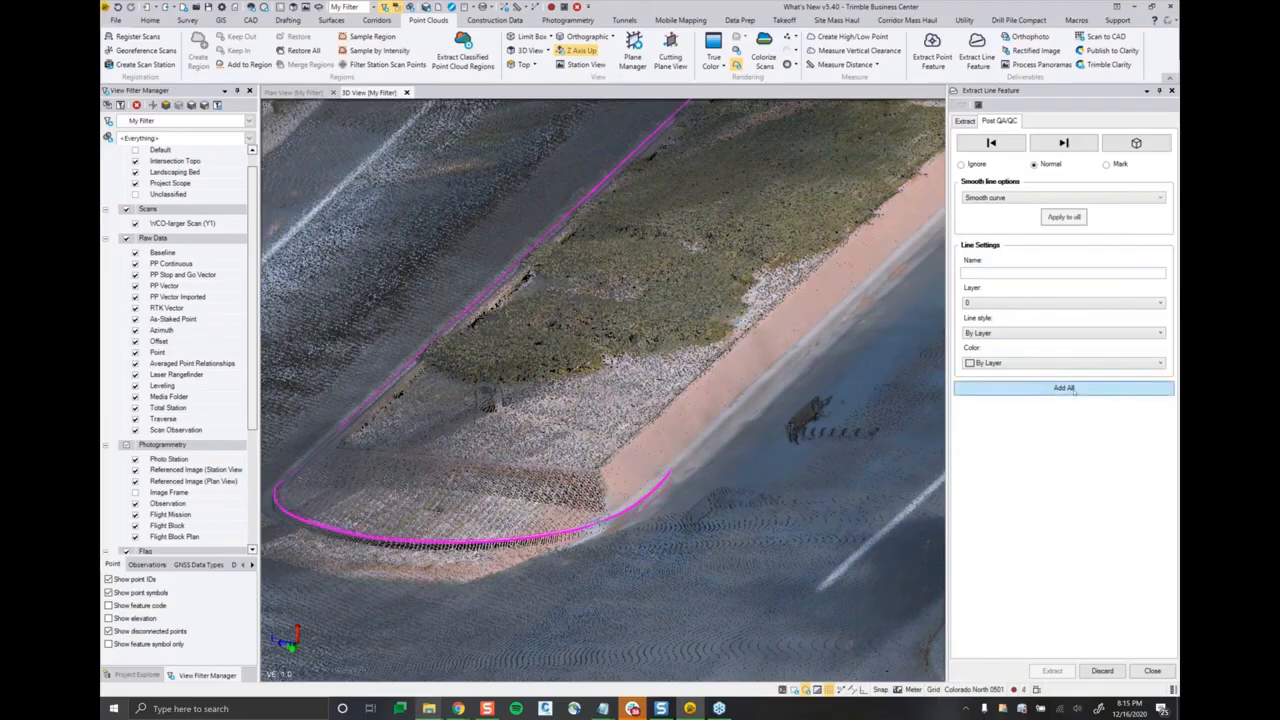
click(1073, 389)
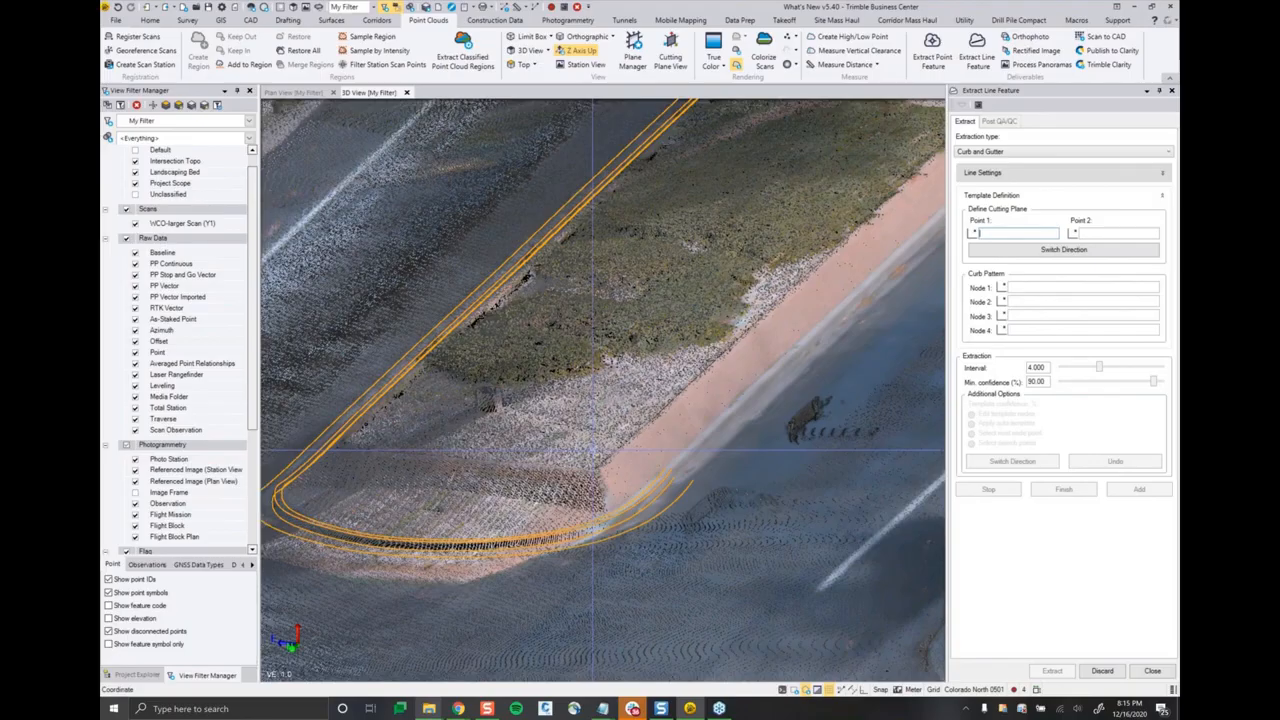
middle_drag(592, 450, 710, 449)
middle_drag(500, 490, 849, 609)
middle_drag(735, 520, 423, 274)
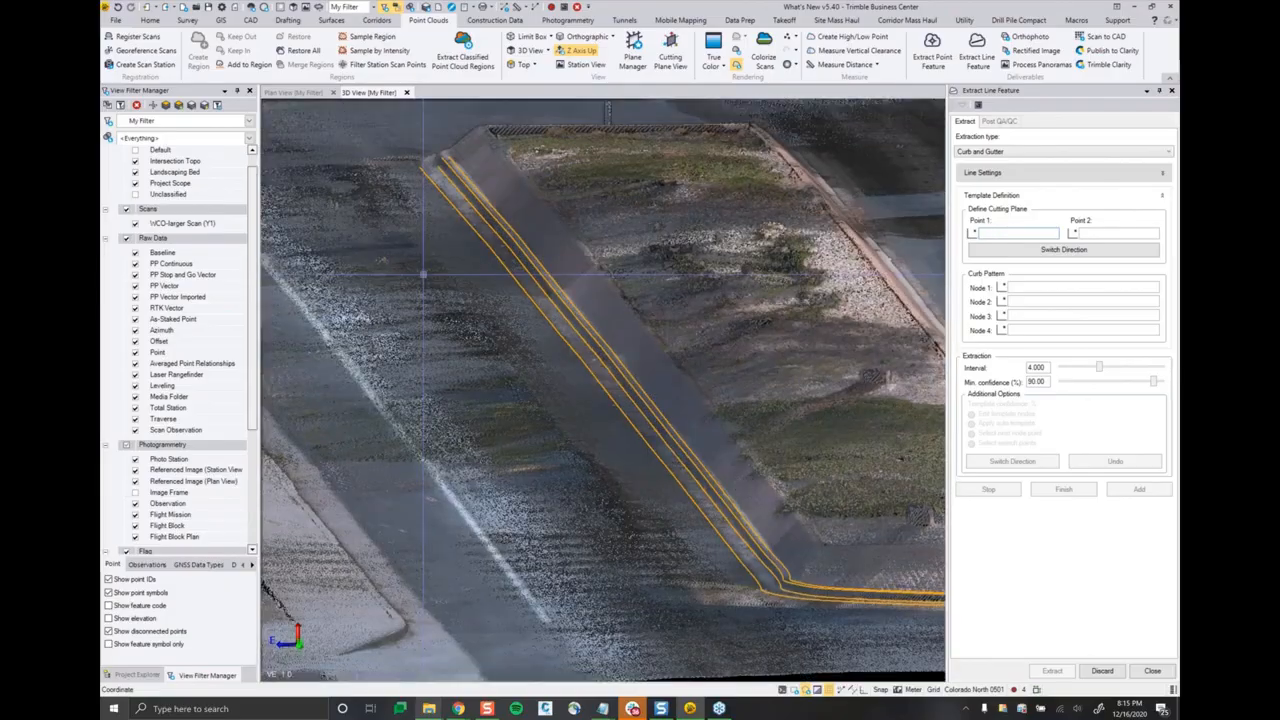